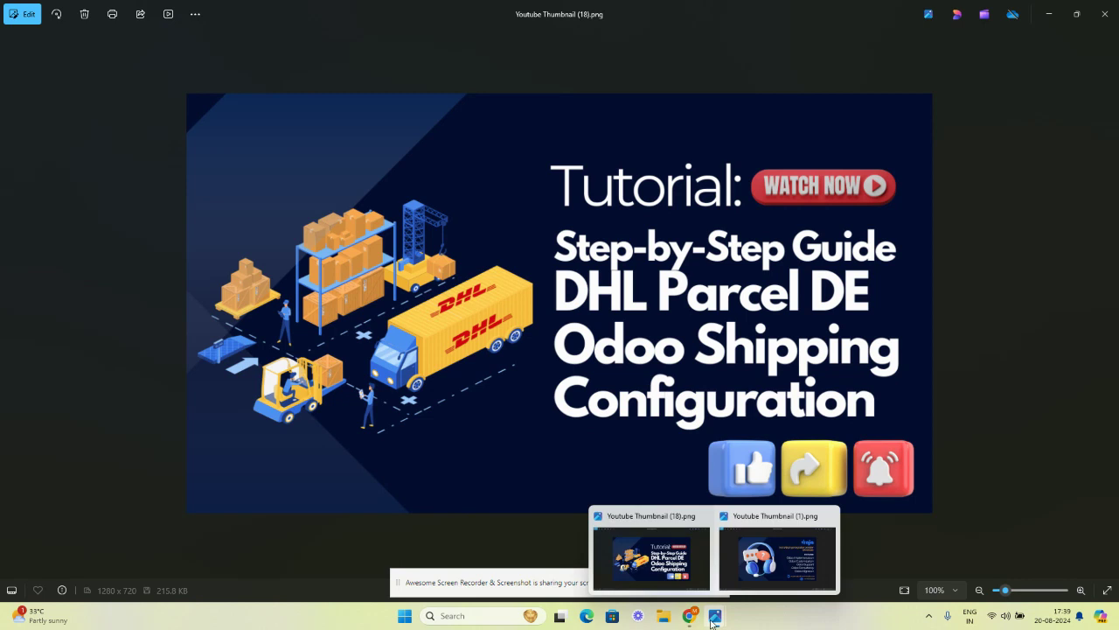
Step: Bring the browser forward and switch to the Odoo demo database tab showing the apps home screen
mouse_move(689, 616)
left_click(656, 542)
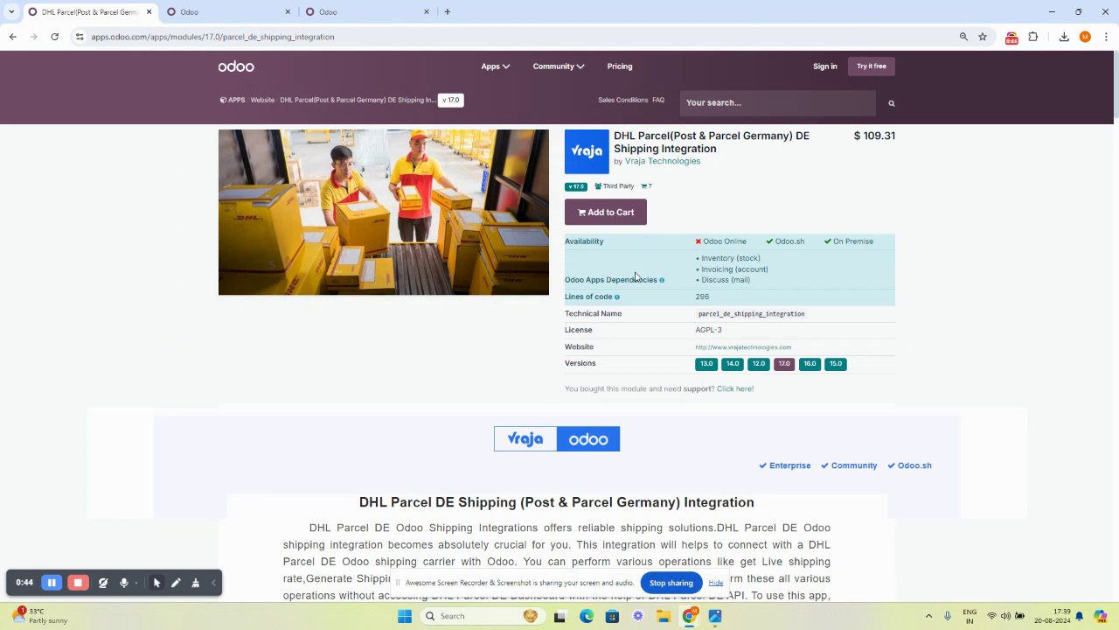
left_click(179, 13)
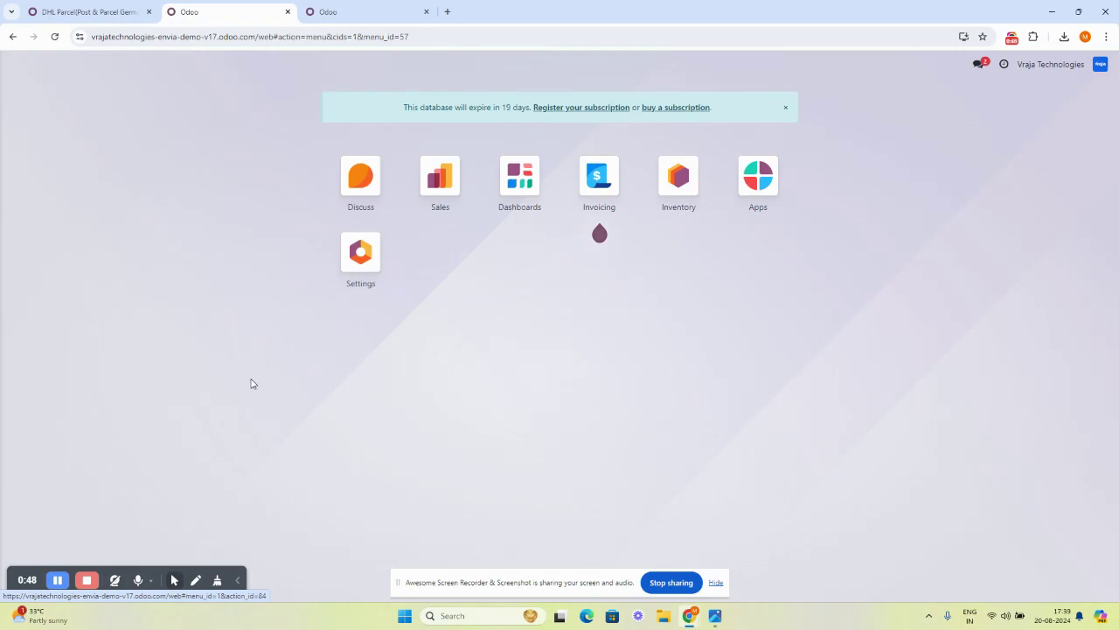
left_click(389, 280)
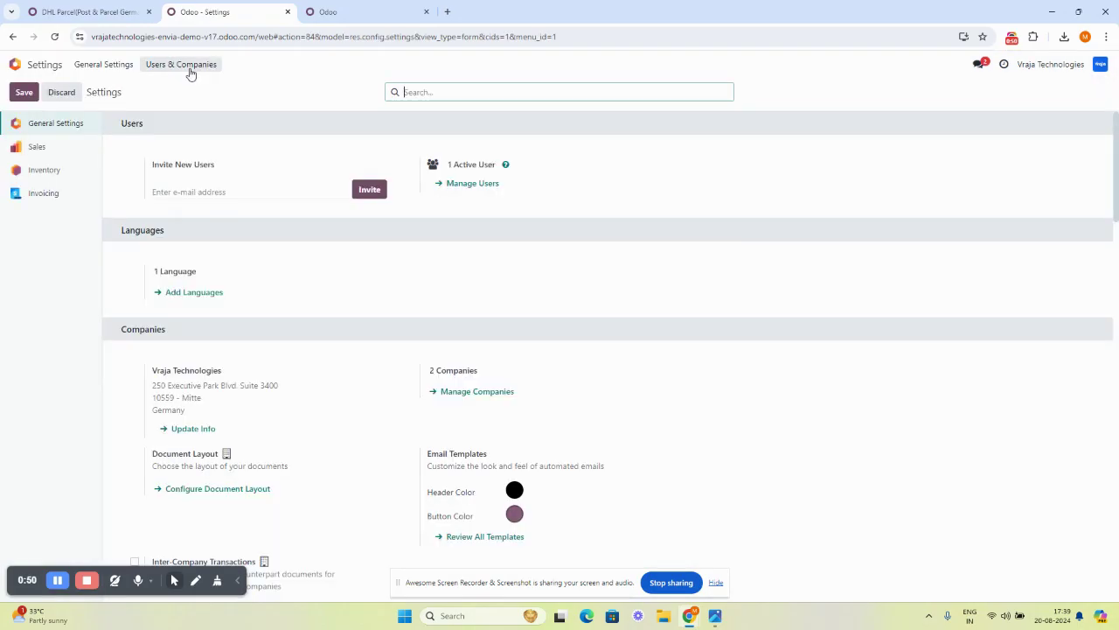
left_click(190, 72)
left_click(187, 102)
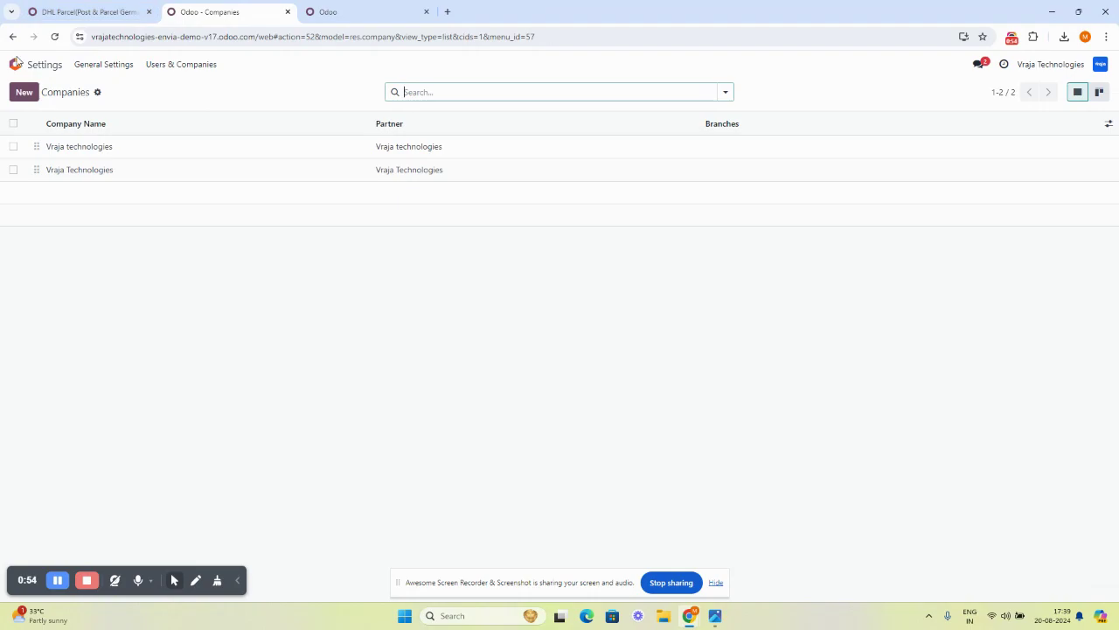
left_click(710, 96)
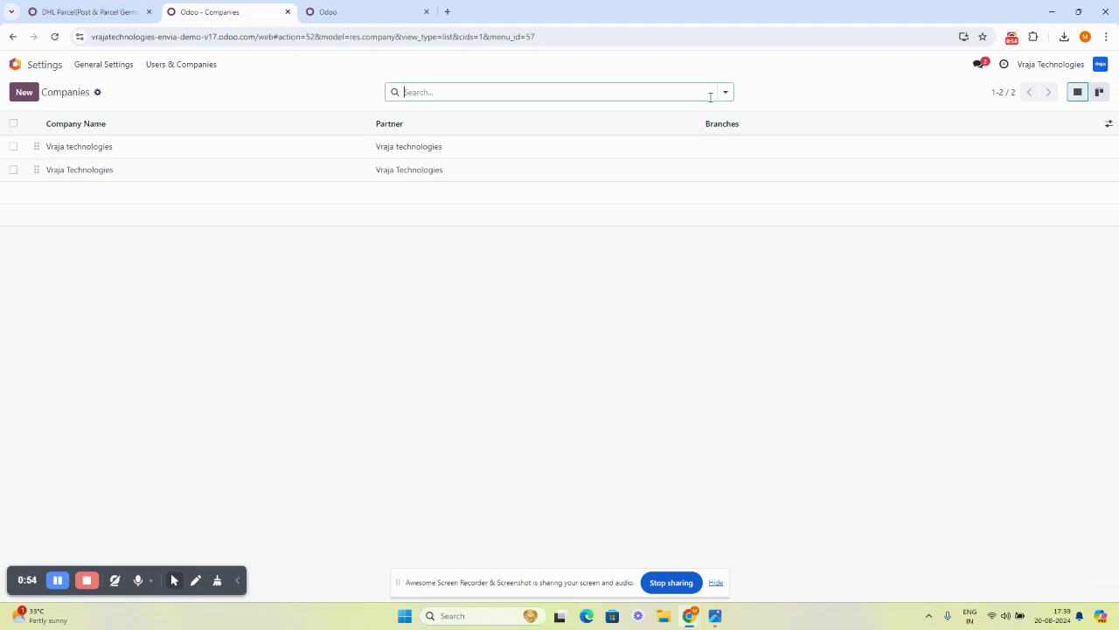
left_click(107, 149)
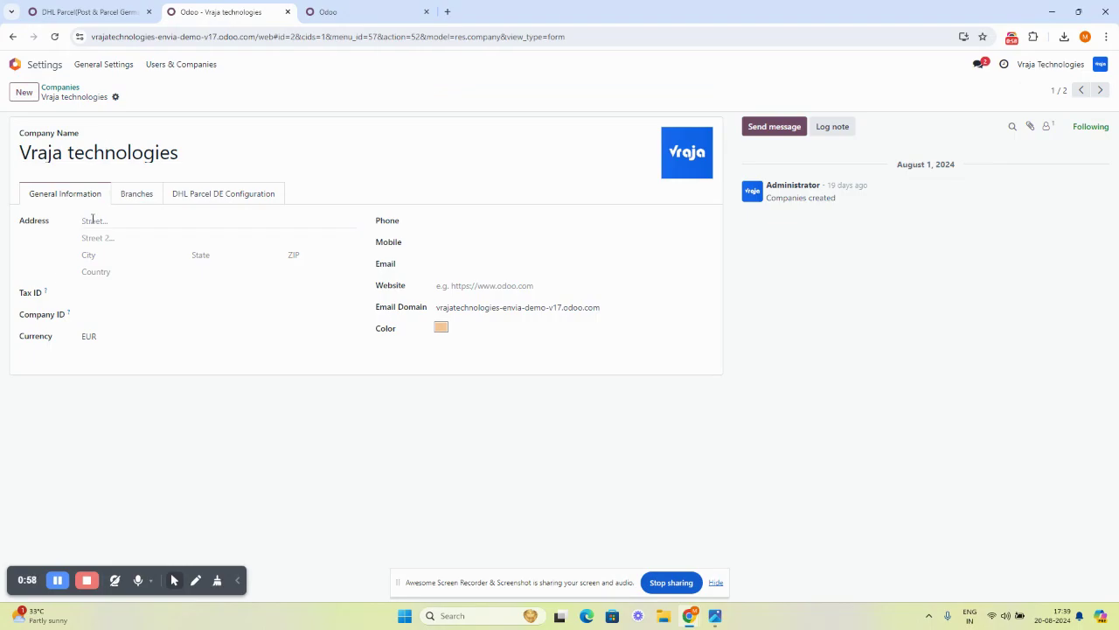
left_click(94, 221)
left_click(204, 196)
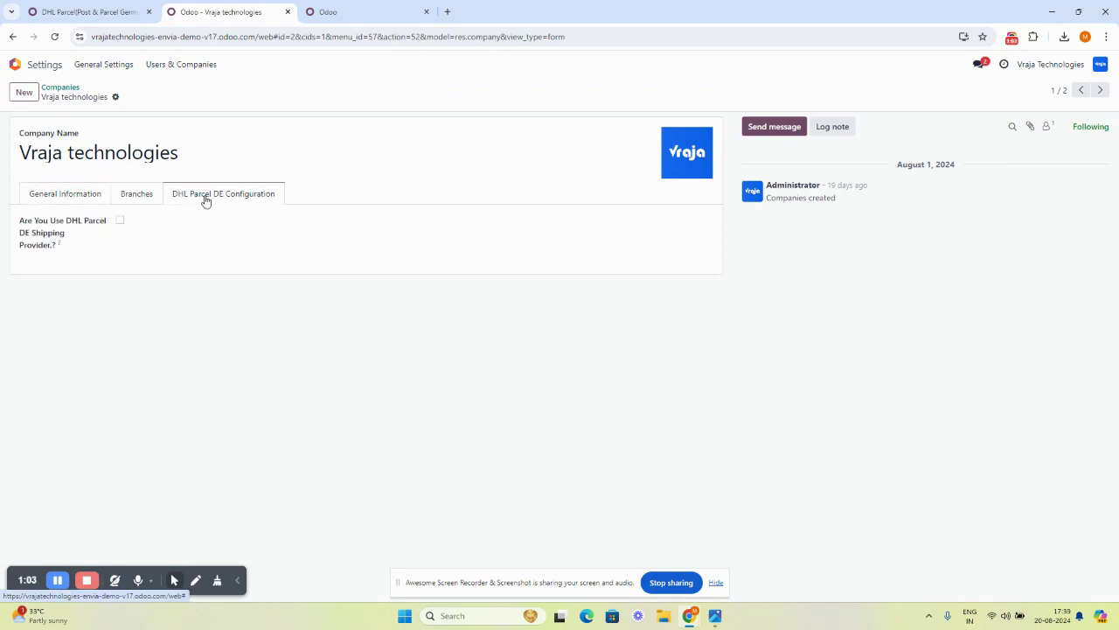
left_click(119, 220)
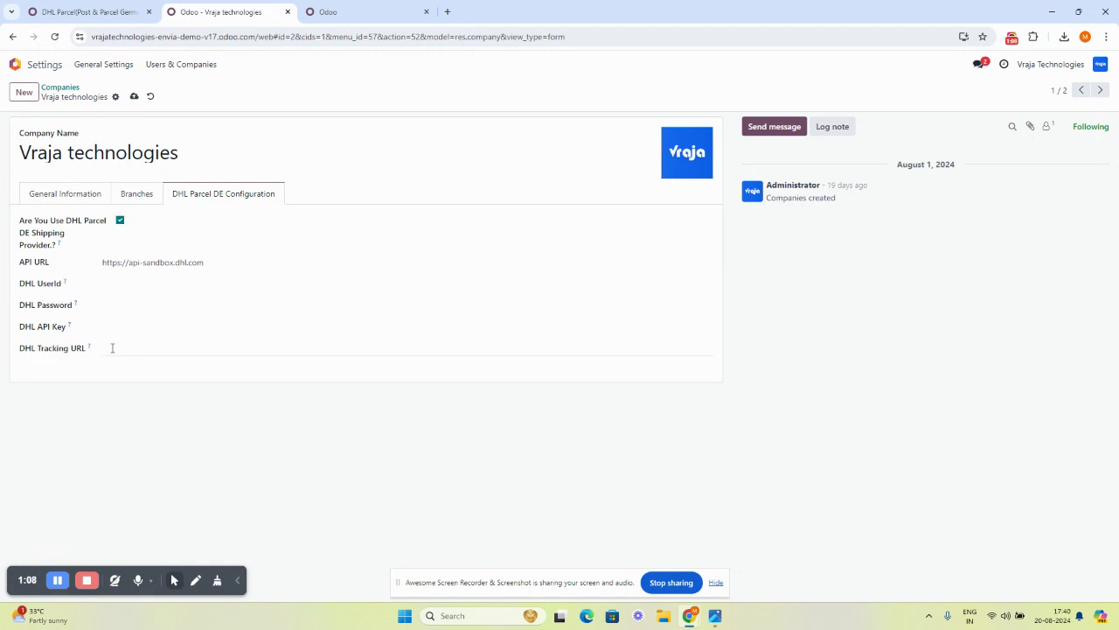
left_click(61, 286)
left_click(137, 266)
left_click(120, 222)
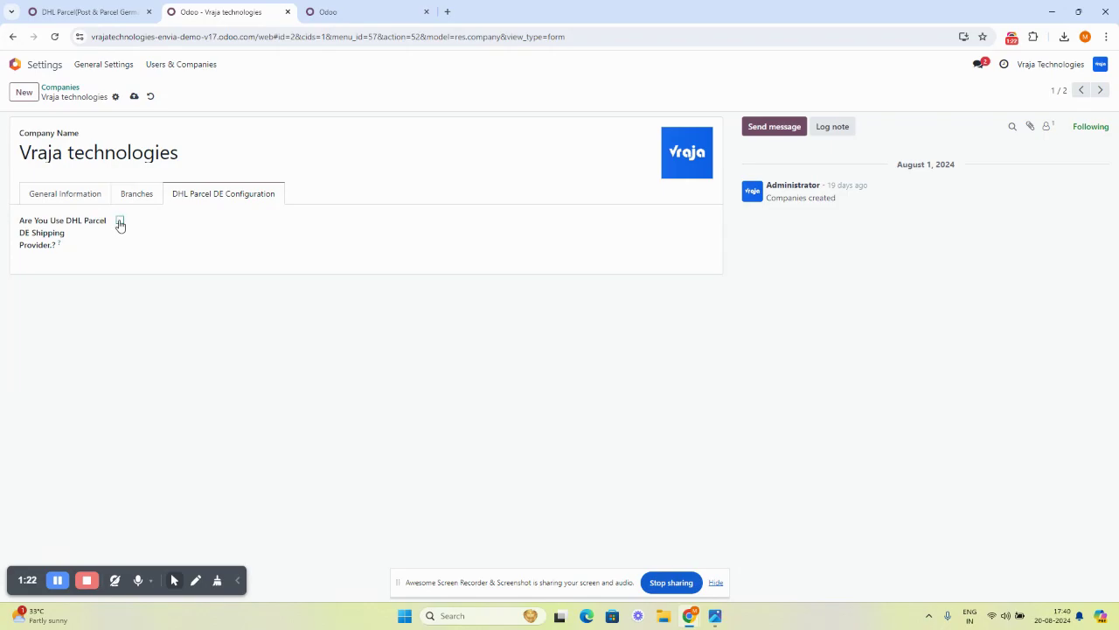
left_click(74, 91)
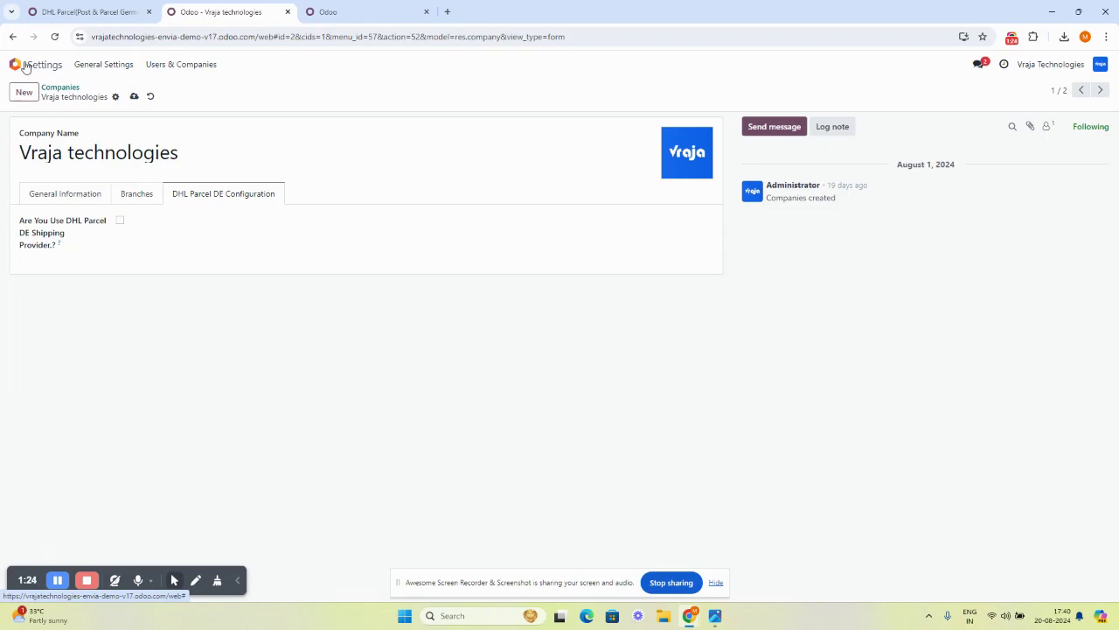
Step: Open the DHL Parcel DE Shipping Service method from Sales > Configuration > Shipping Methods
left_click(342, 12)
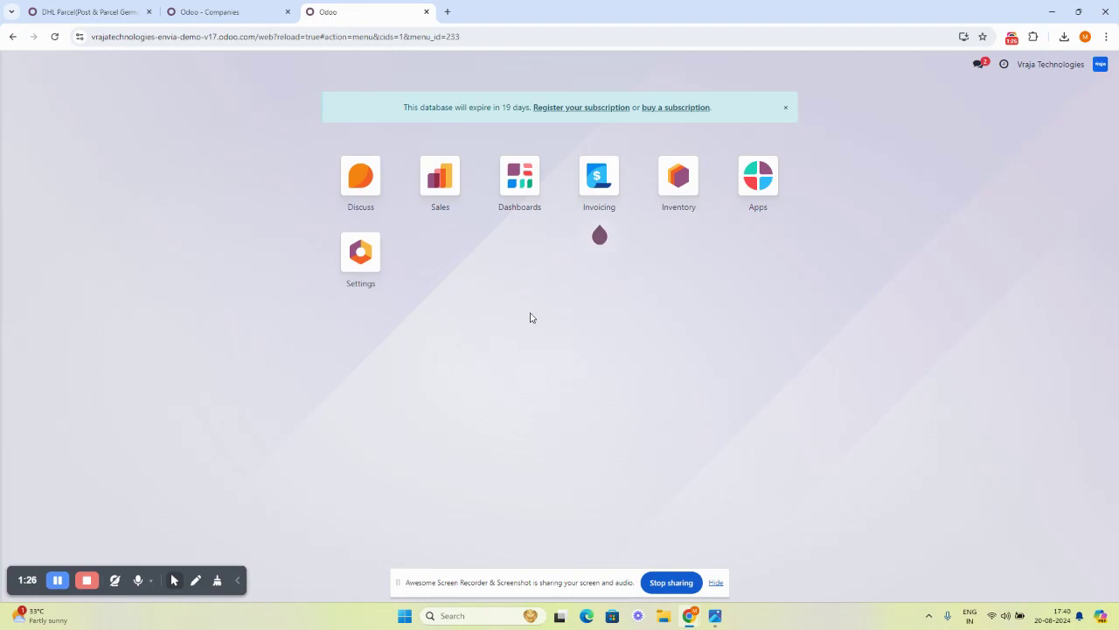
left_click(437, 194)
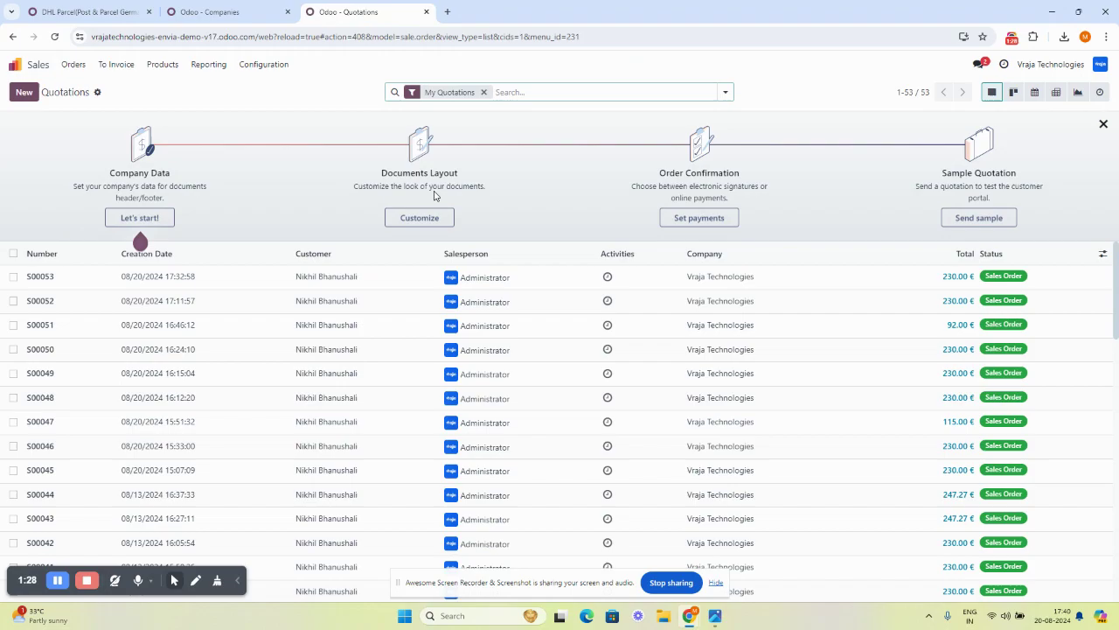
left_click(261, 68)
left_click(271, 138)
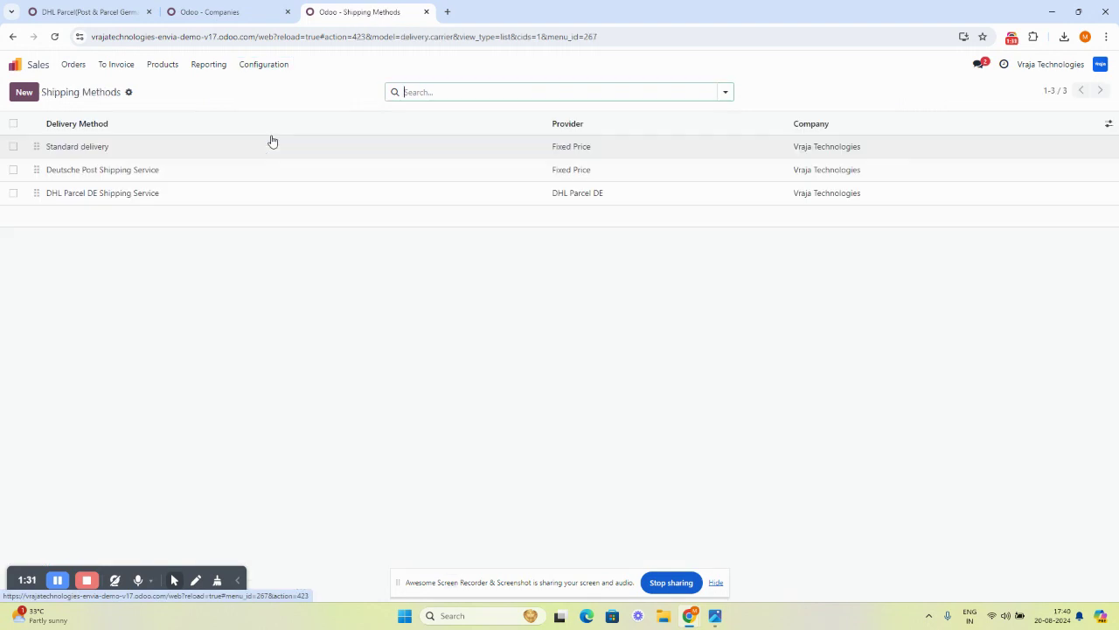
left_click(81, 199)
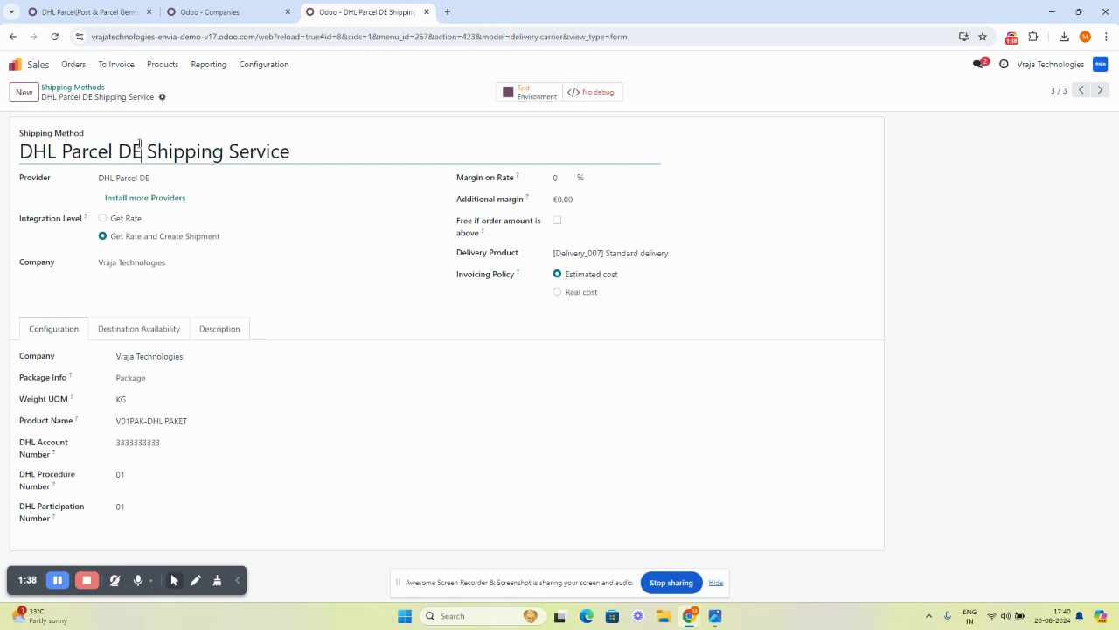
Step: Review the method's name, DHL Parcel DE provider, company and default package type choices
triple_click(140, 150)
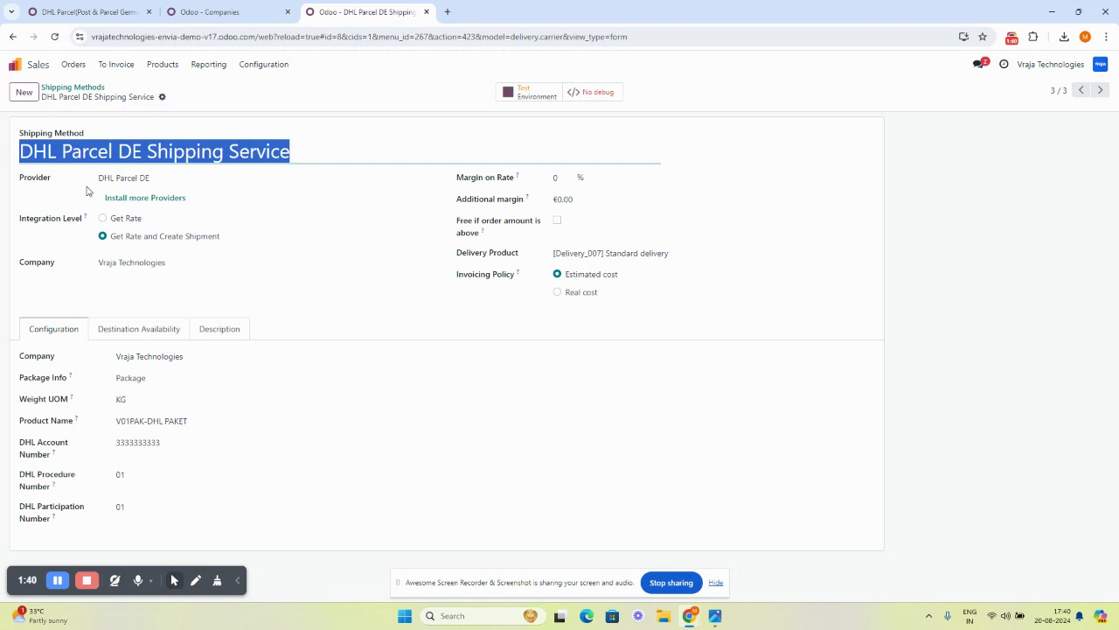
left_click(119, 179)
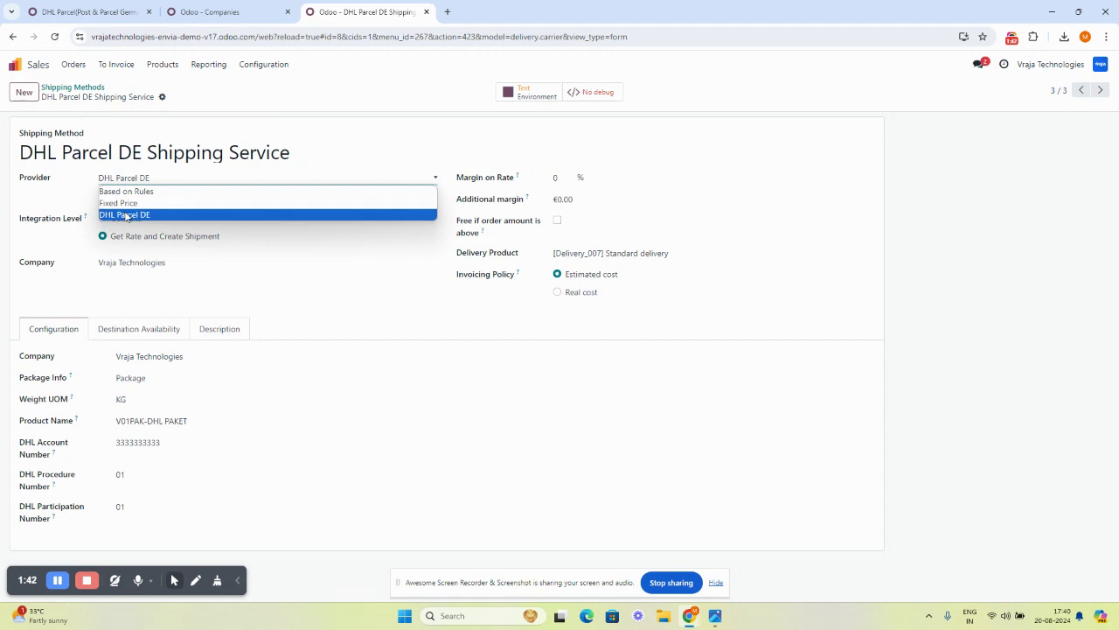
left_click(125, 215)
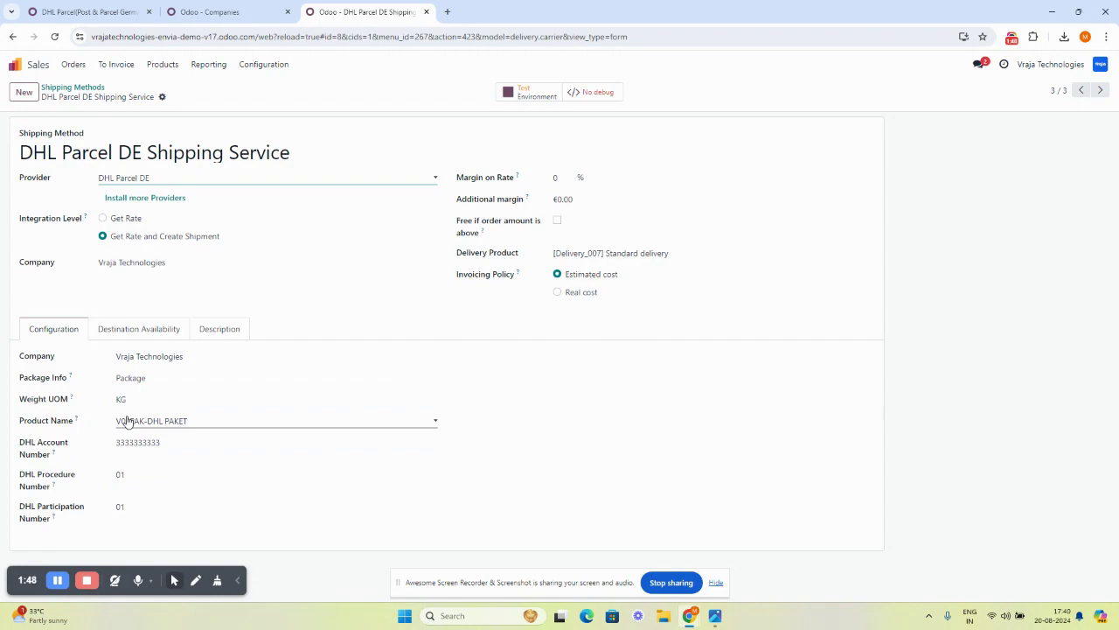
left_click(170, 355)
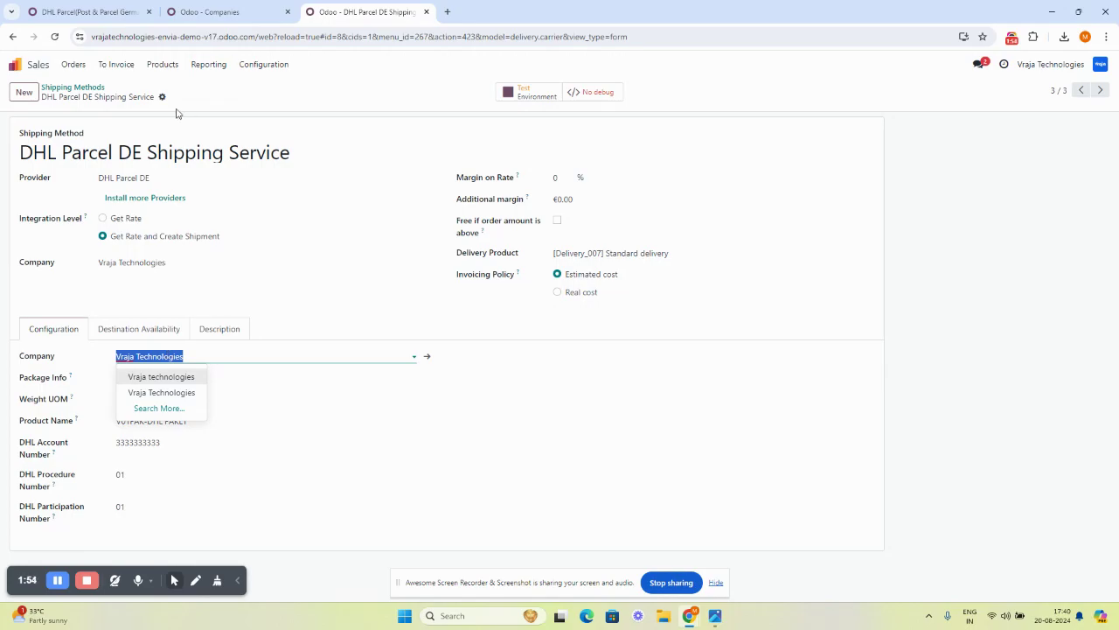
left_click(94, 304)
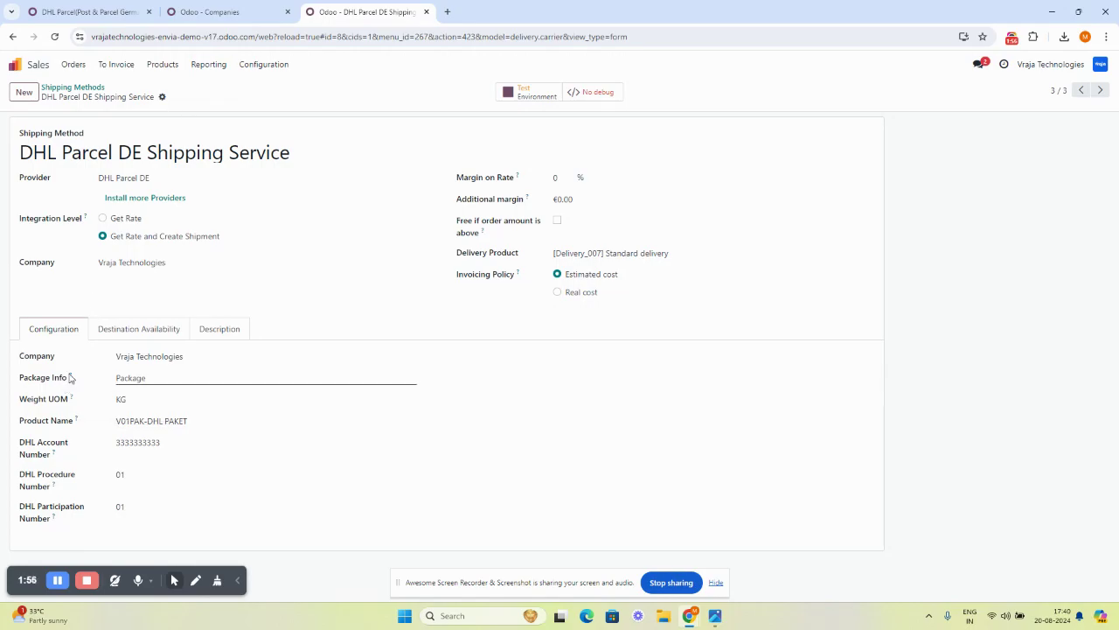
mouse_move(71, 377)
left_click(140, 377)
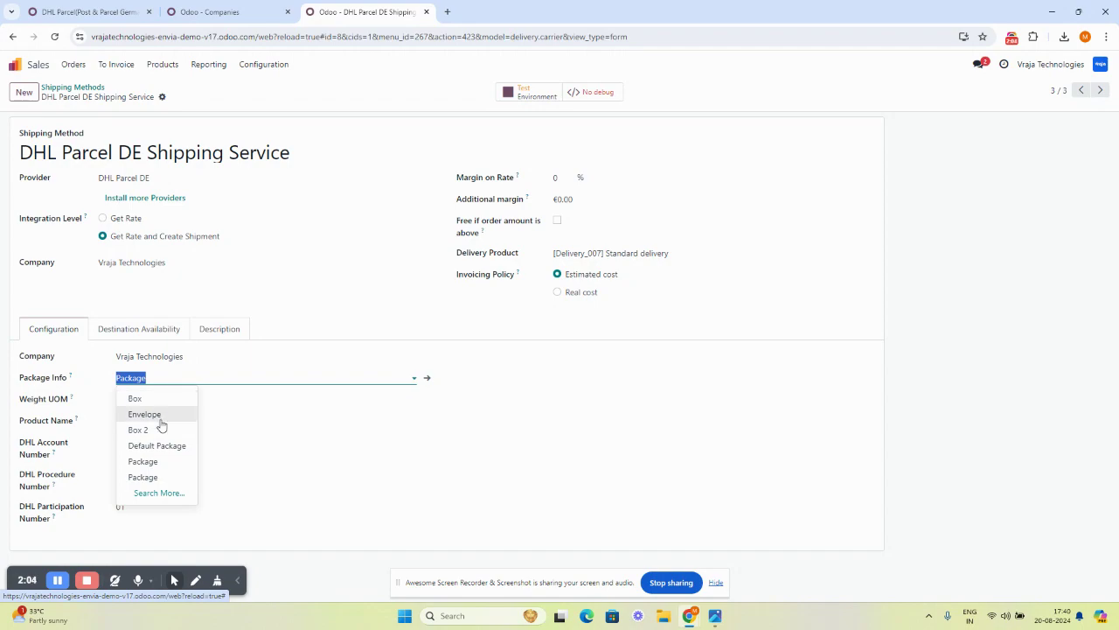
left_click(427, 383)
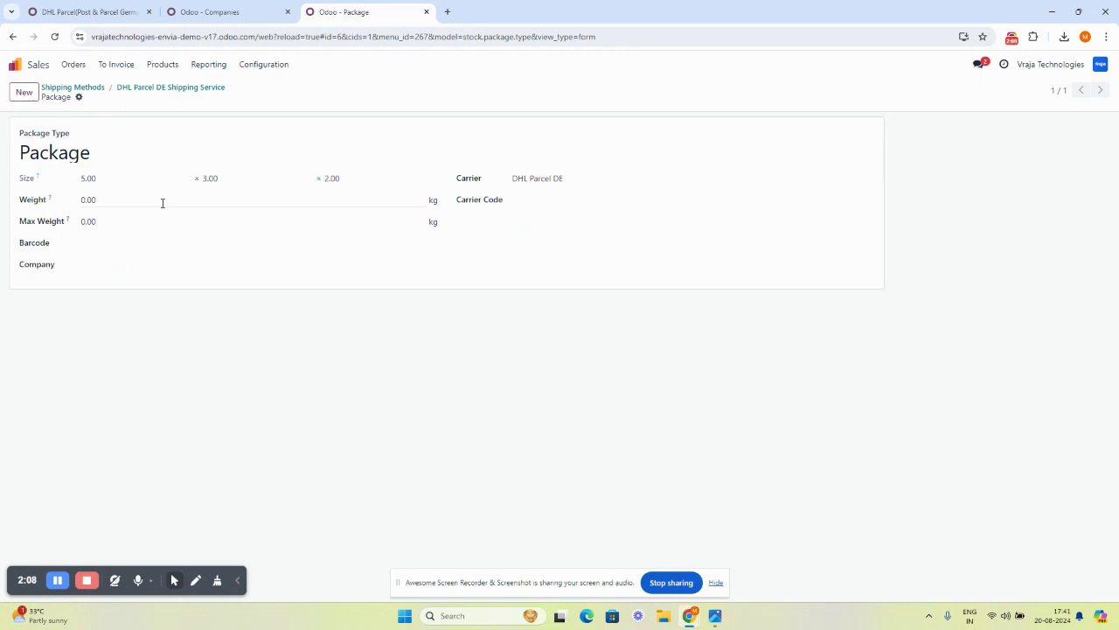
left_click(525, 185)
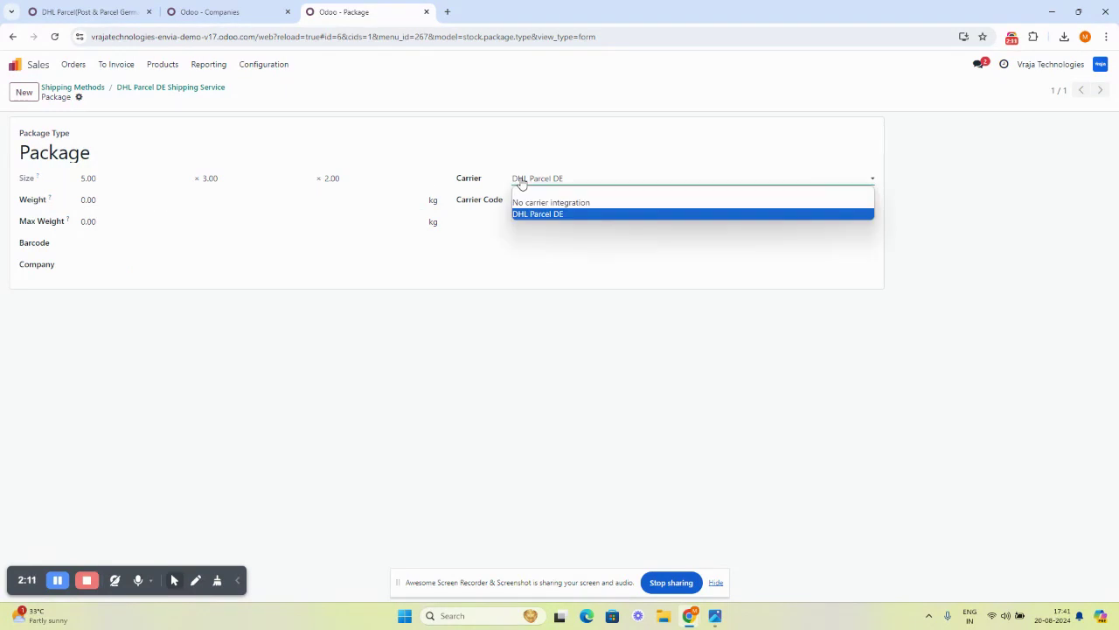
left_click(545, 274)
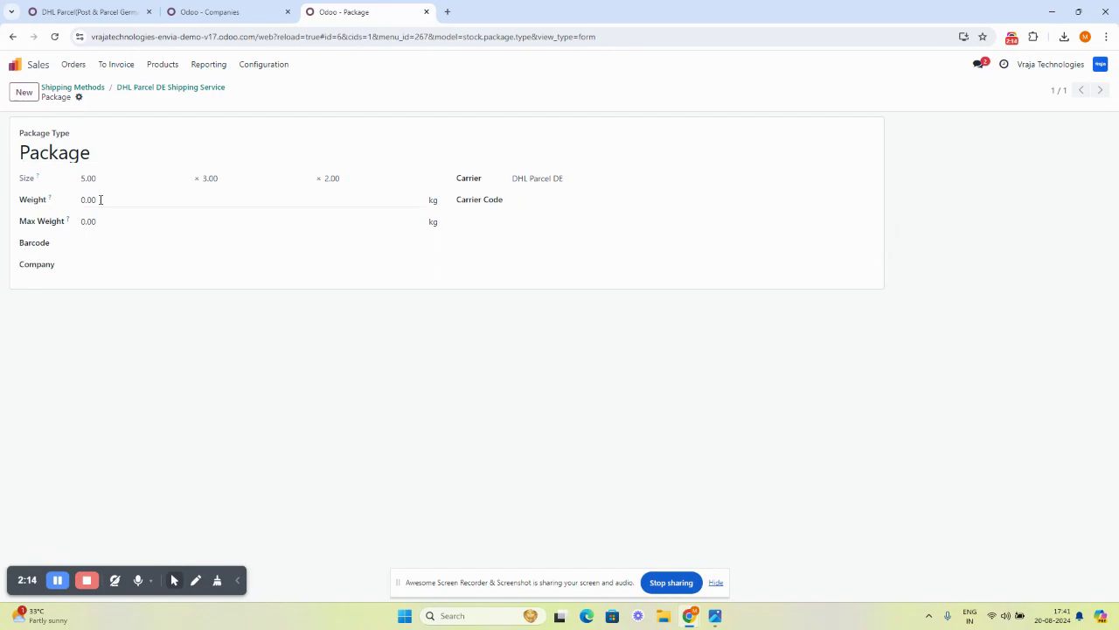
left_click(175, 90)
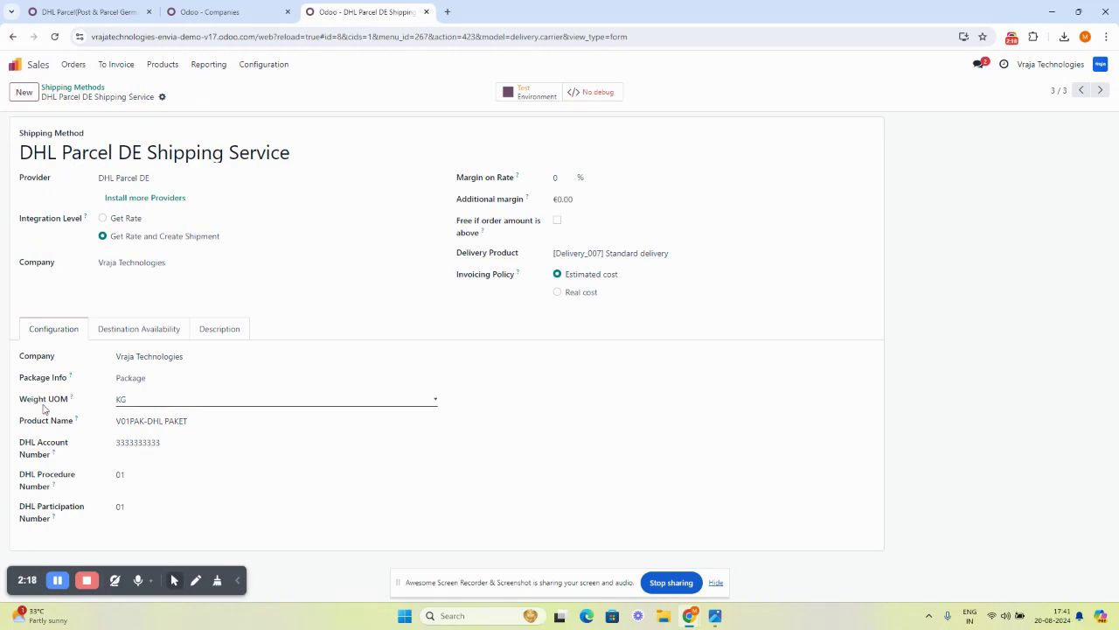
left_click(120, 401)
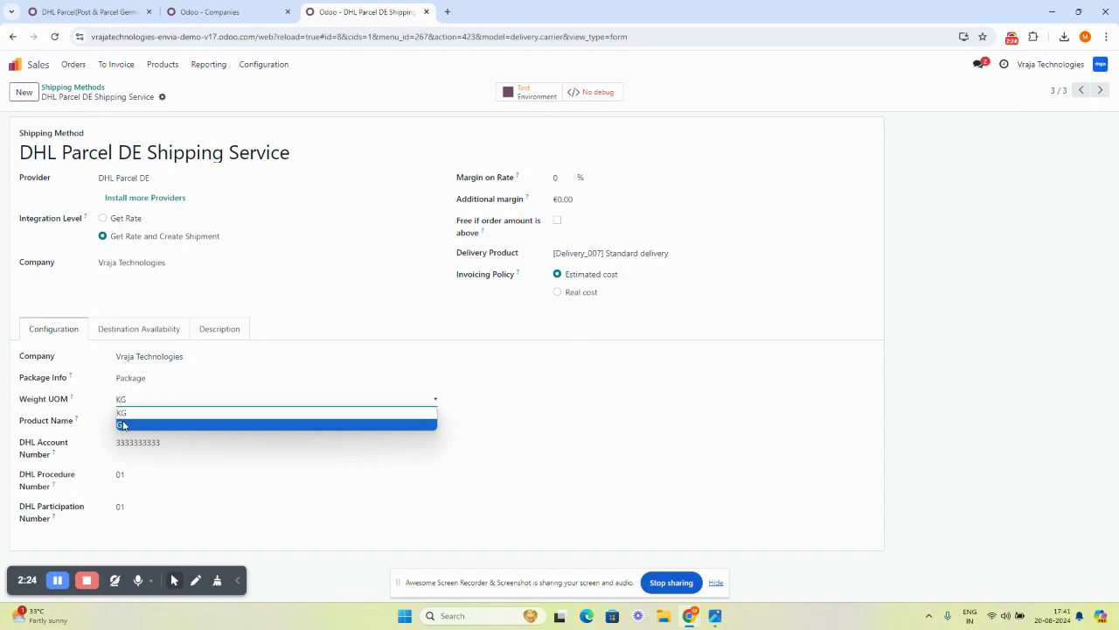
left_click(66, 429)
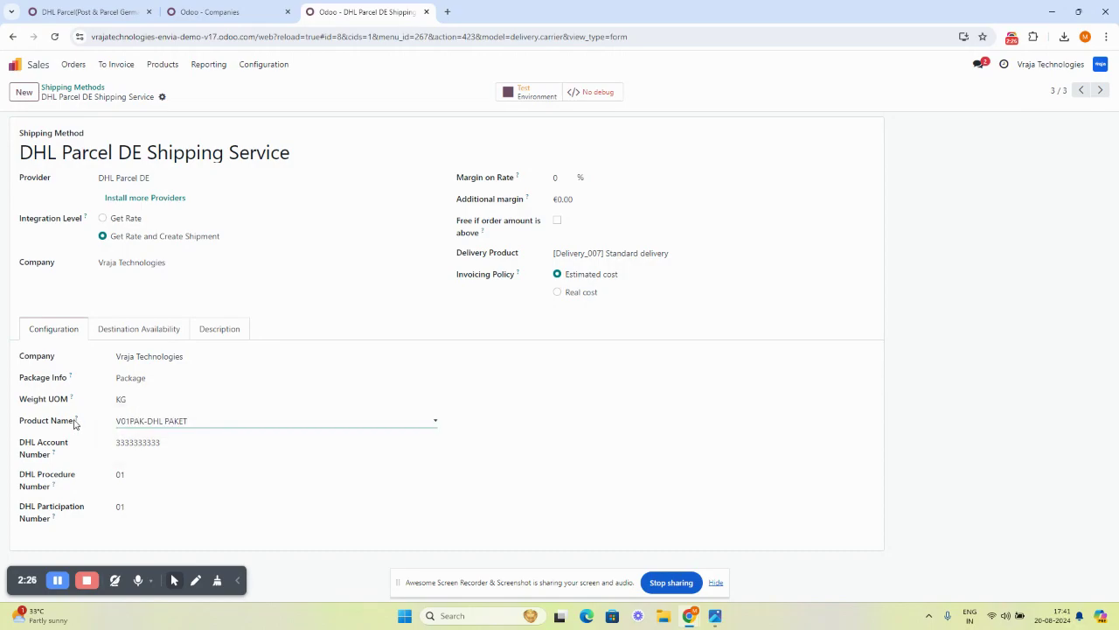
mouse_move(77, 423)
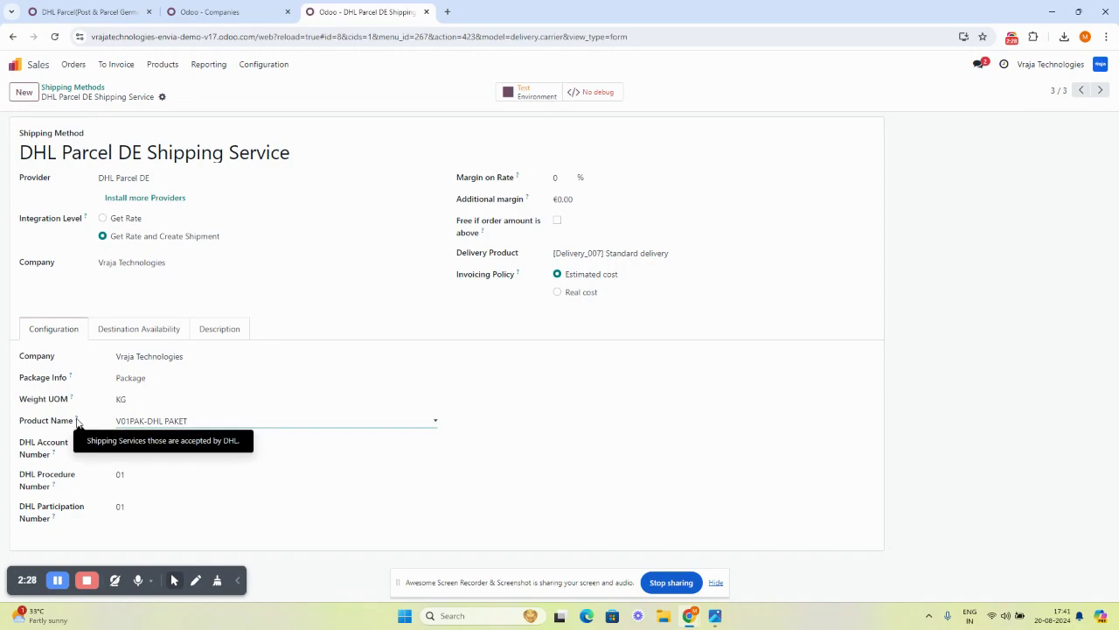
left_click(126, 426)
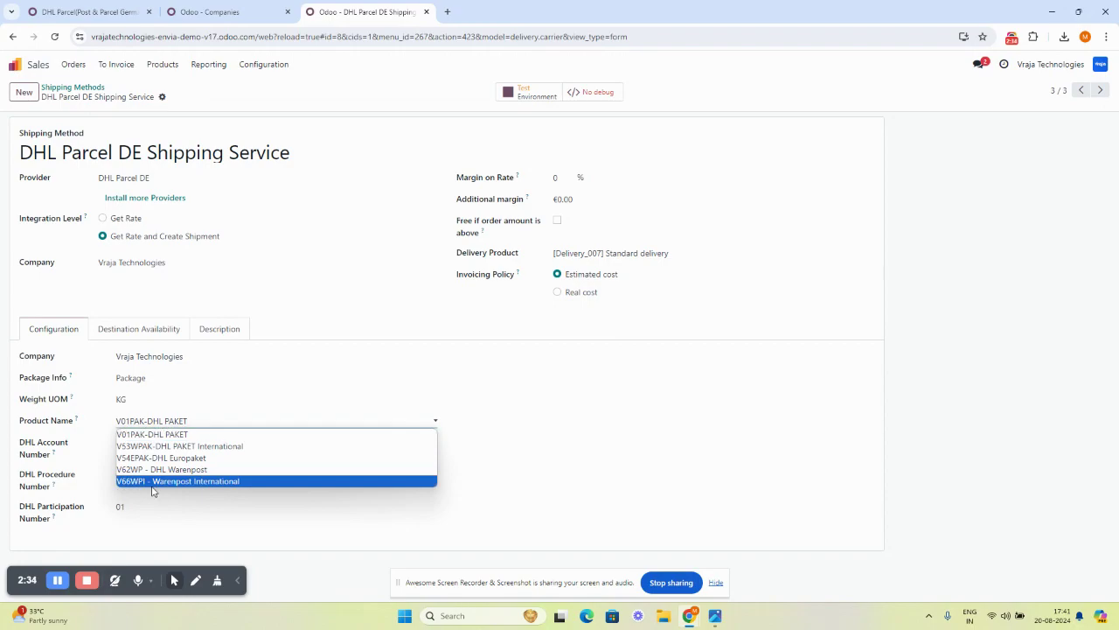
left_click(84, 432)
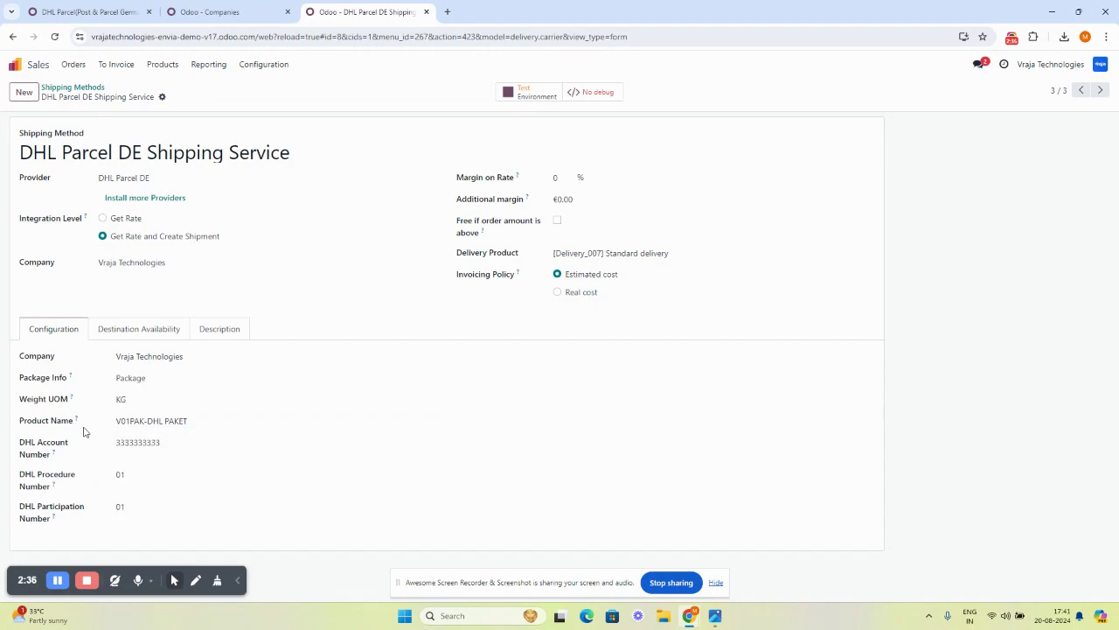
mouse_move(55, 455)
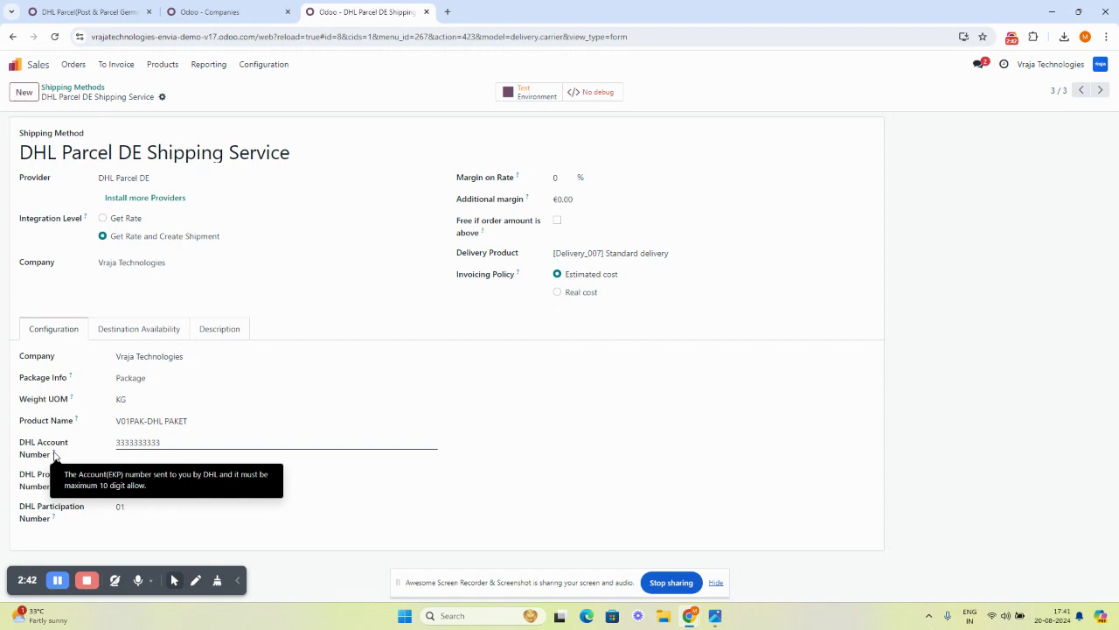
double_click(135, 440)
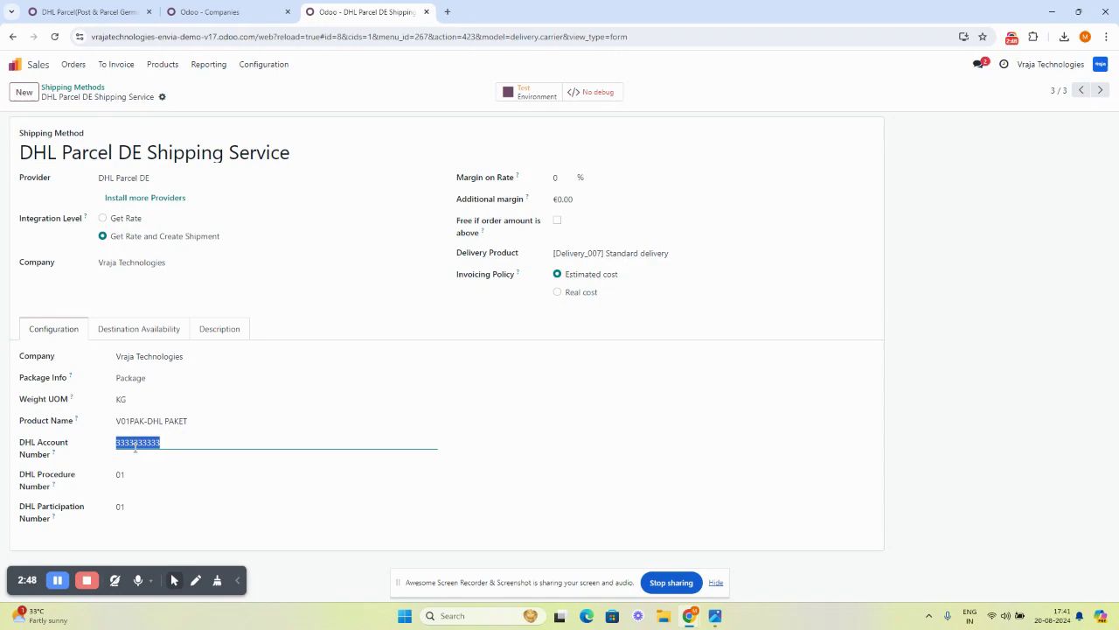
mouse_move(54, 487)
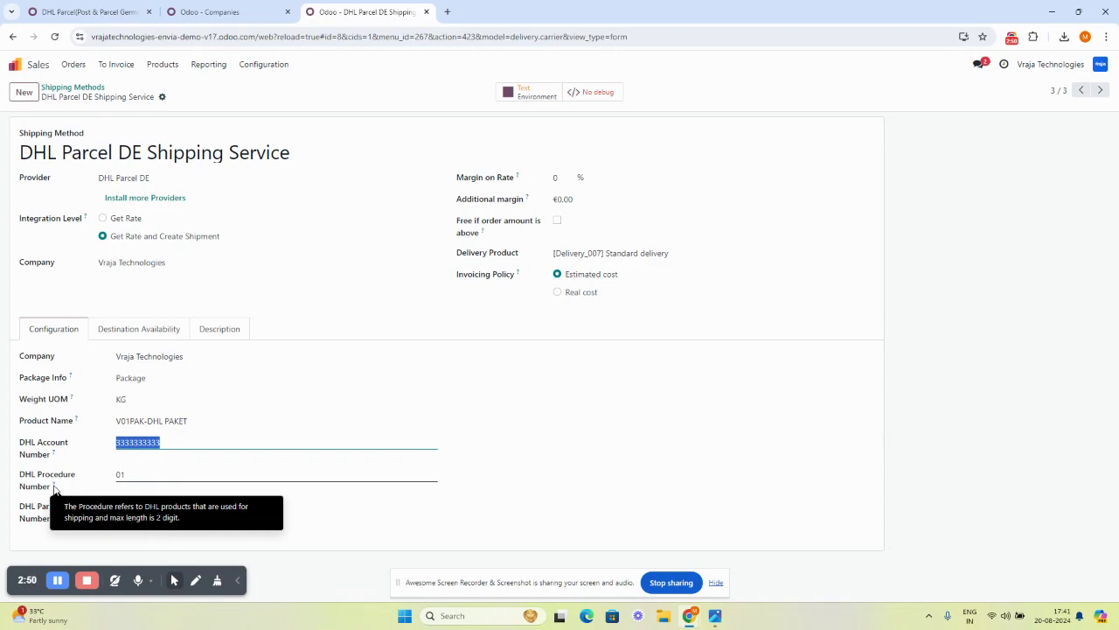
double_click(120, 475)
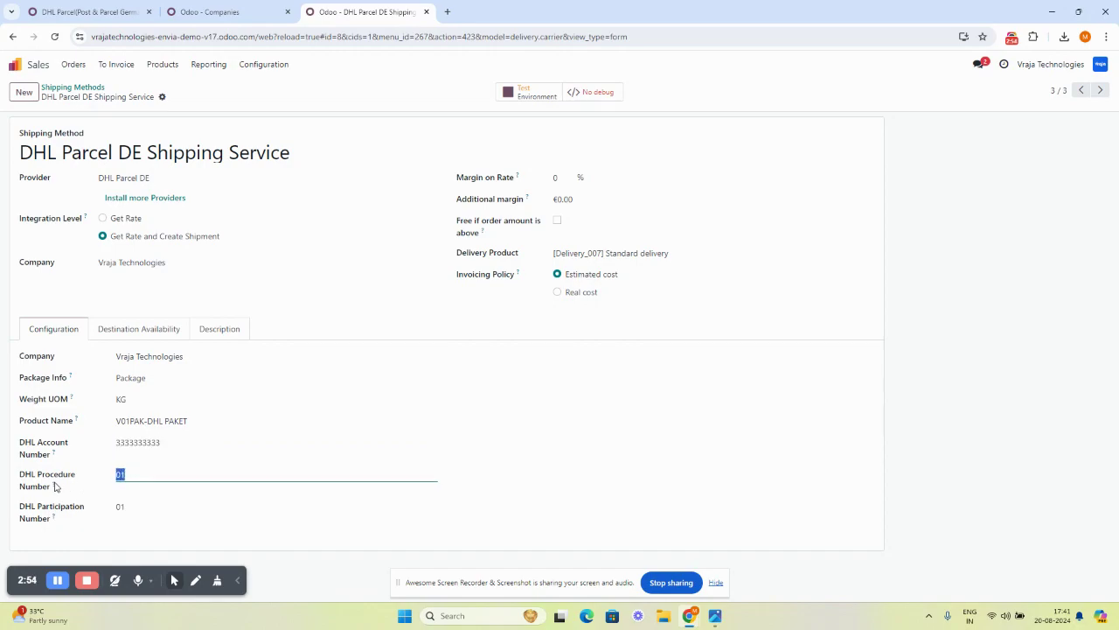
mouse_move(53, 484)
mouse_move(52, 519)
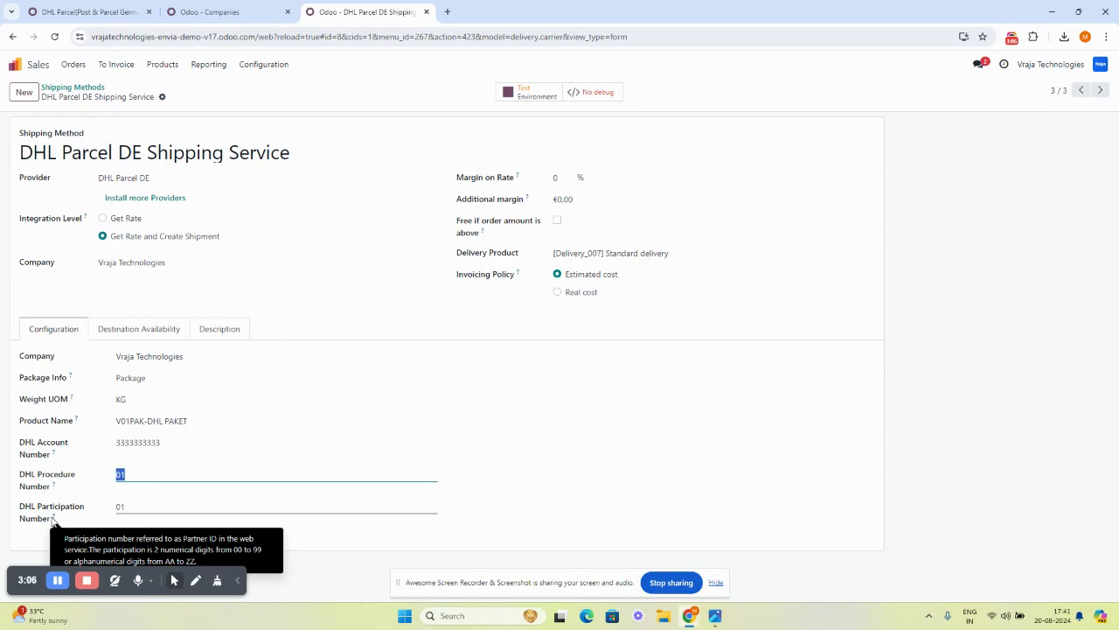
double_click(119, 506)
left_click(704, 510)
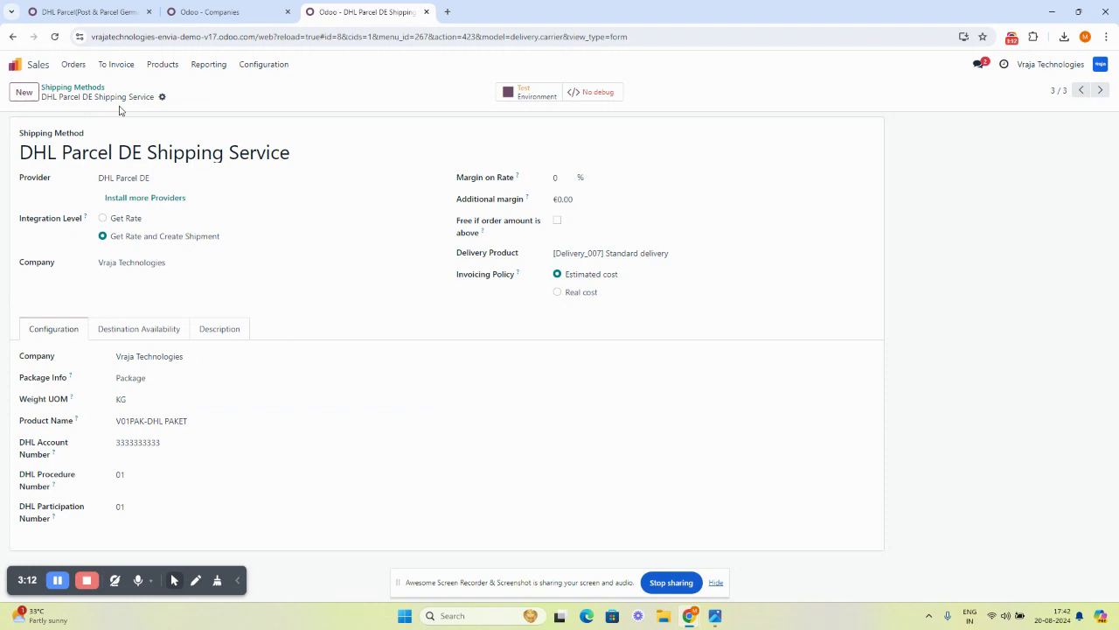
Step: Start a new quotation for the chosen customer with 10 Storage Box units
left_click(91, 88)
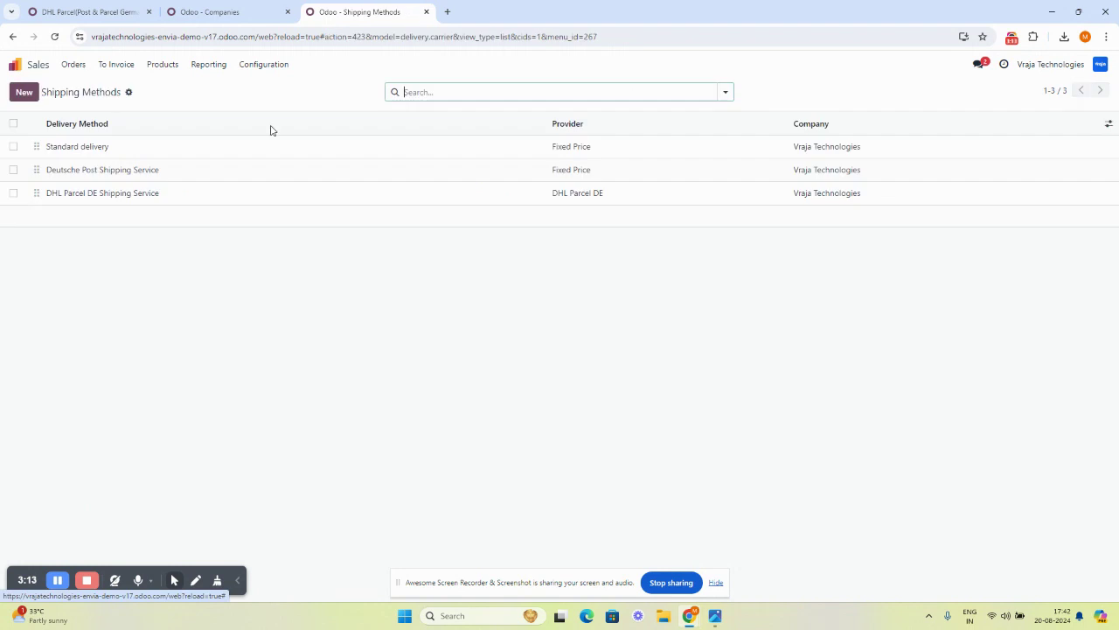
left_click(73, 64)
left_click(90, 84)
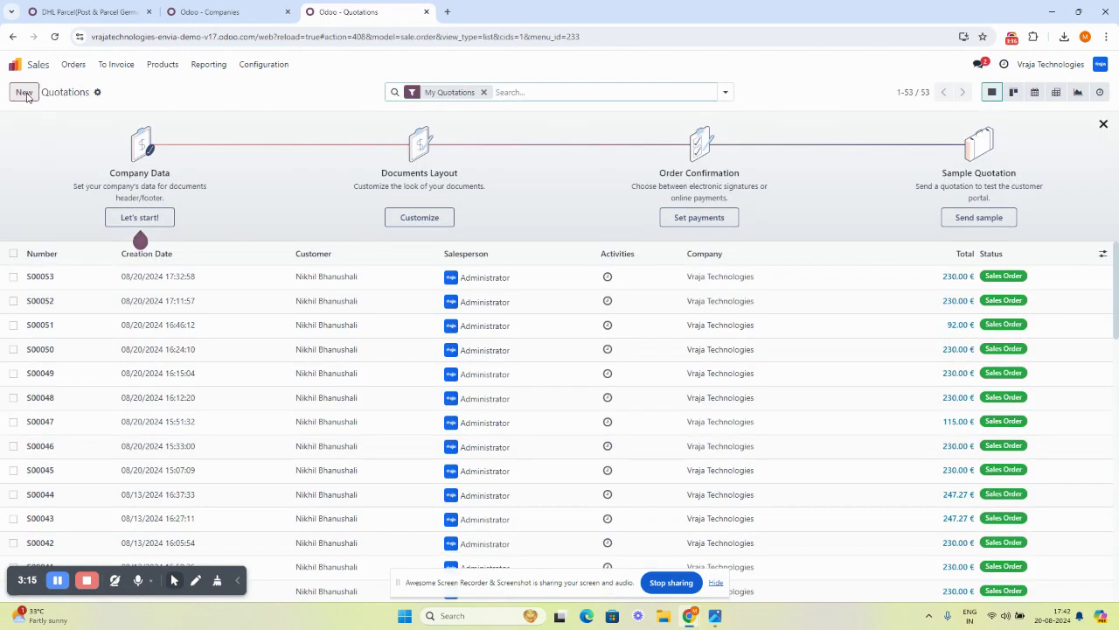
left_click(23, 92)
left_click(113, 188)
left_click(107, 210)
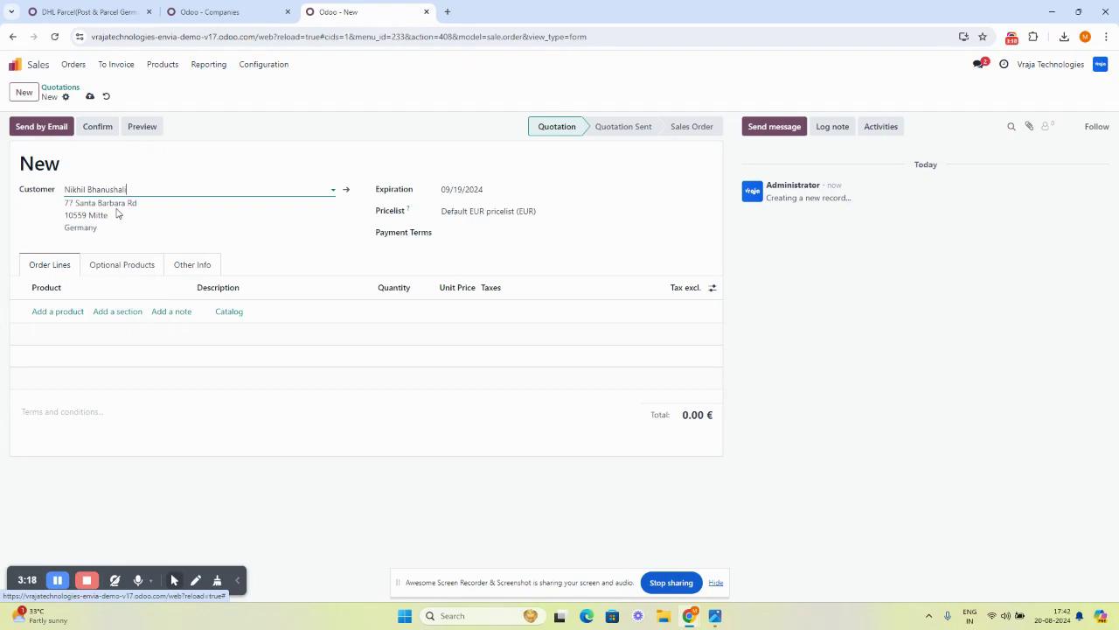
left_click(58, 311)
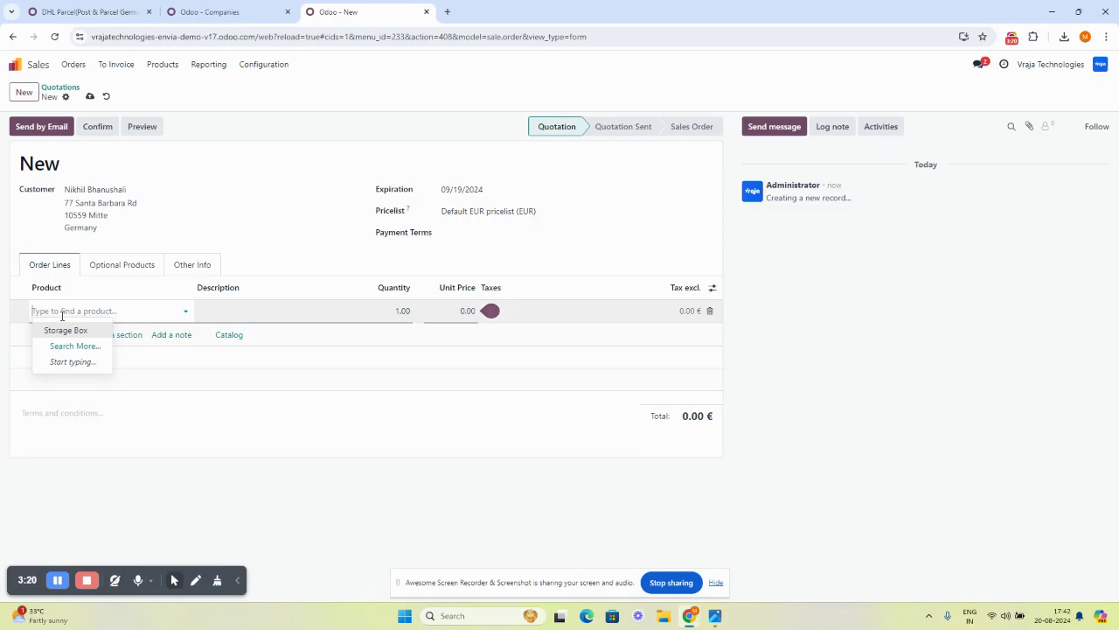
left_click(66, 329)
left_click(398, 312)
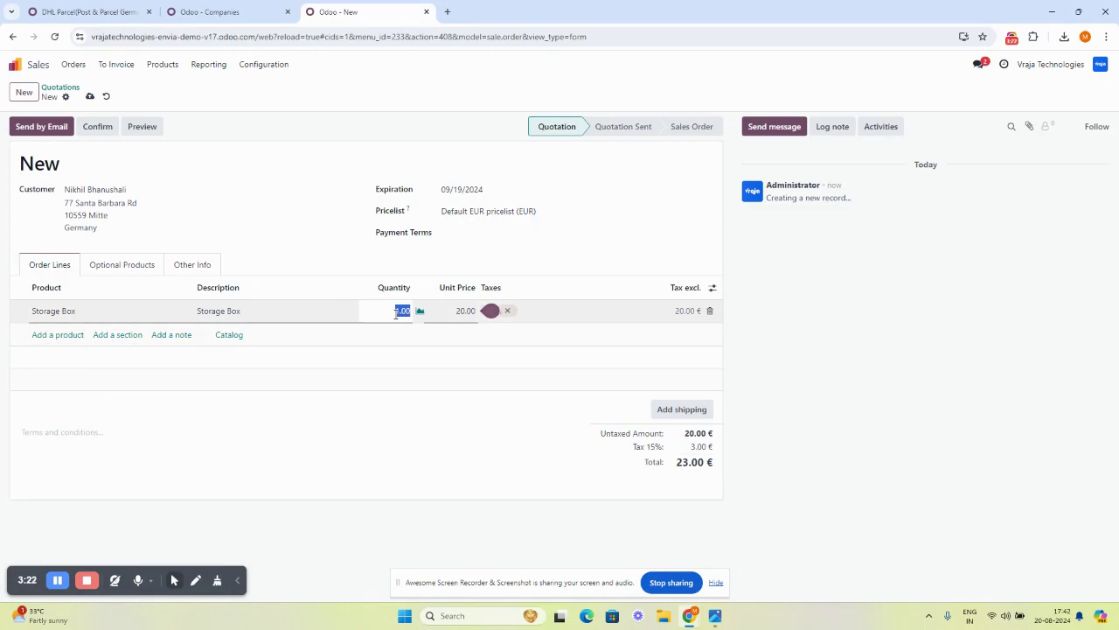
type("10")
left_click(572, 450)
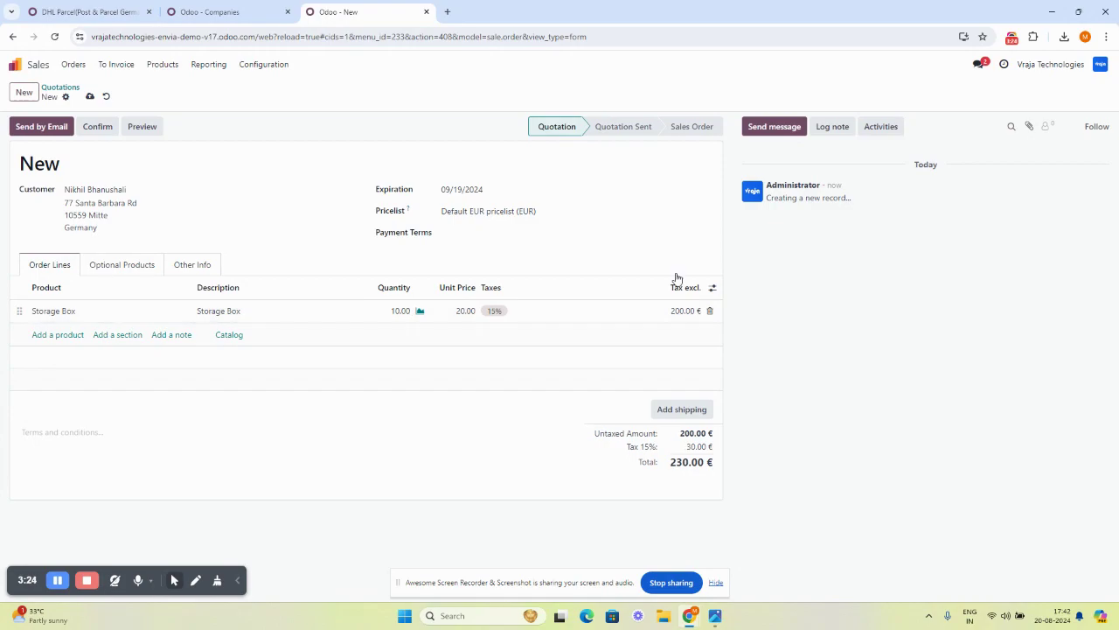
Step: Add DHL Parcel DE Shipping Service delivery and confirm the quotation as sales order S00054
left_click(680, 410)
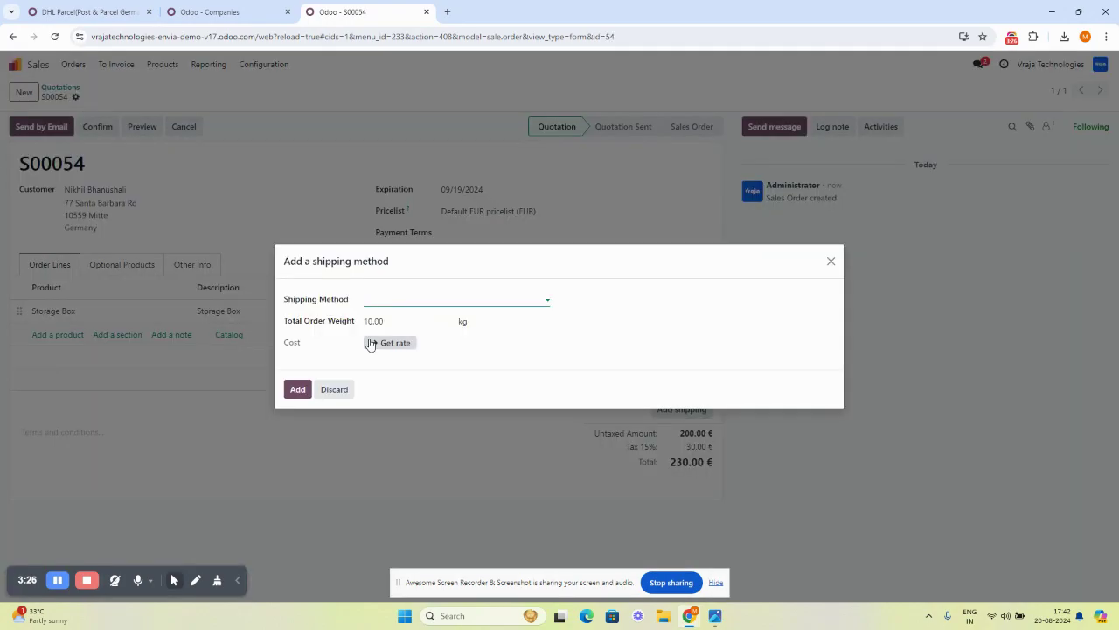
left_click(365, 299)
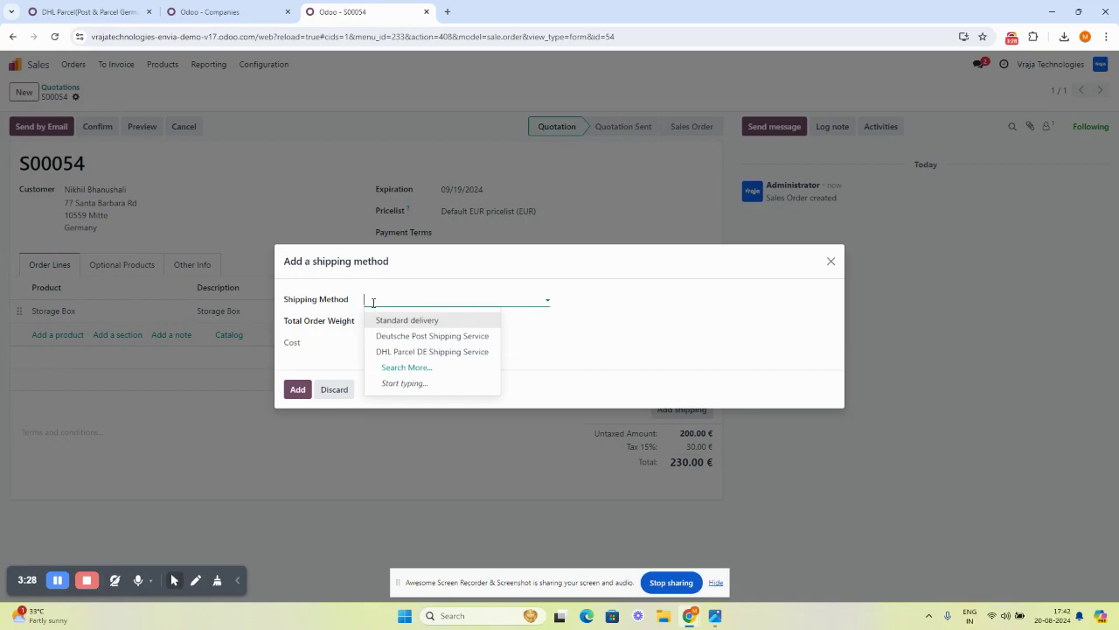
left_click(464, 352)
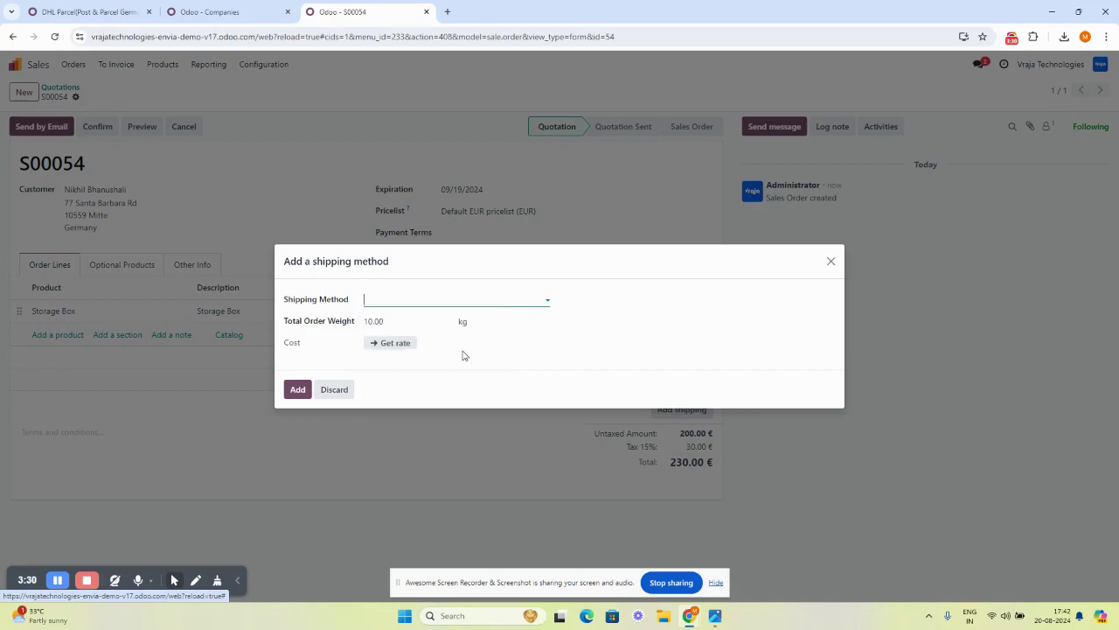
left_click(370, 320)
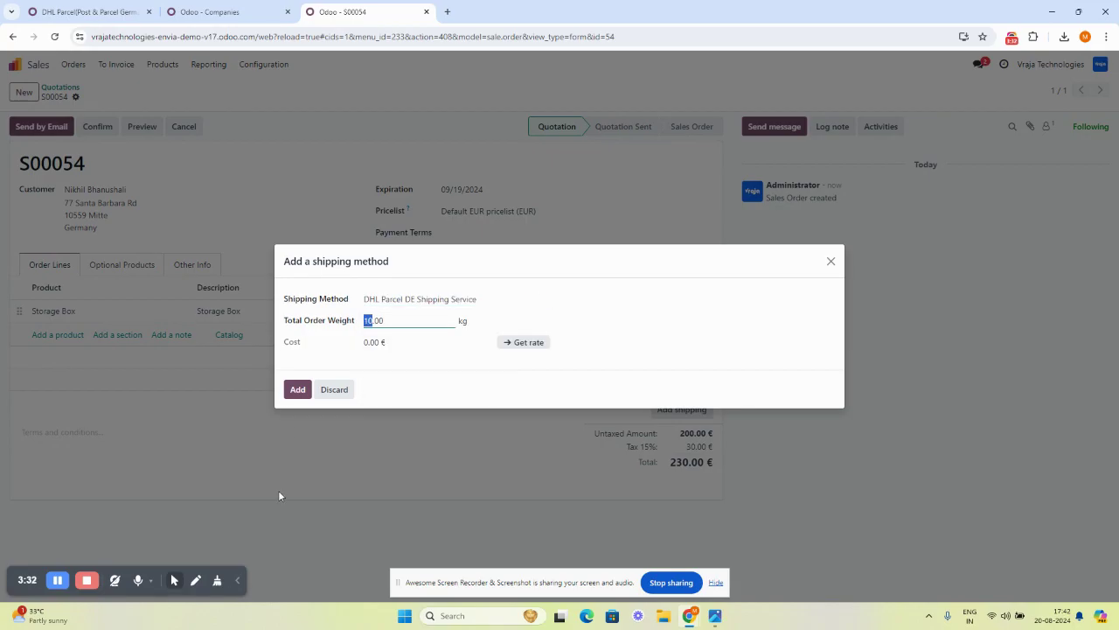
left_click(296, 389)
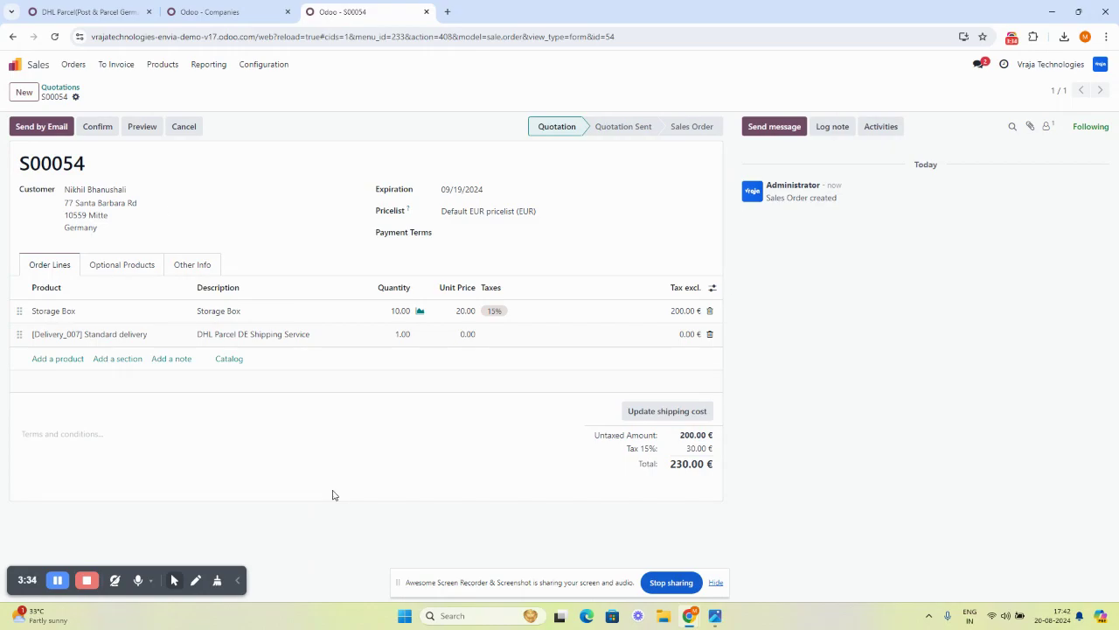
left_click(94, 128)
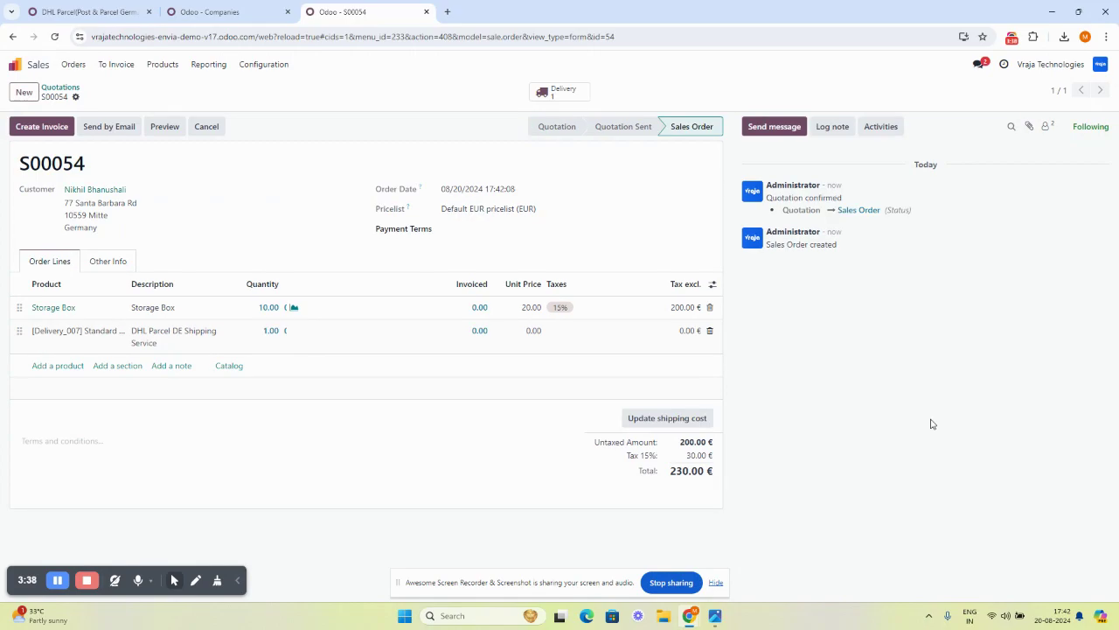
Step: Open delivery WH/OUT/00065 and check its DHL Parcel DE carrier and 10.00 kg weight
left_click(557, 92)
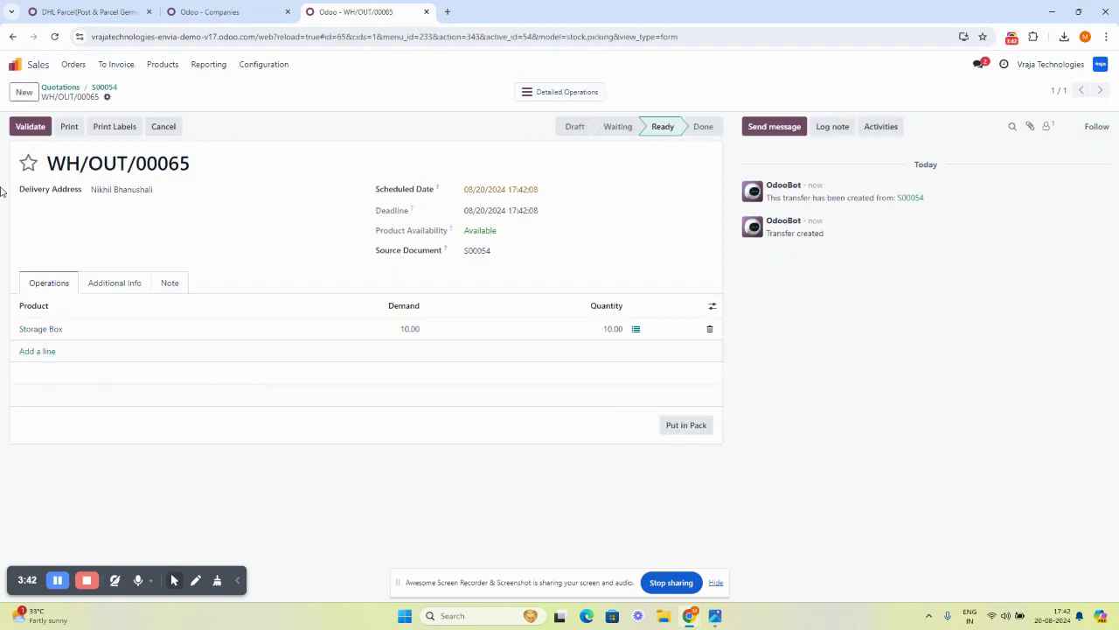
left_click(130, 283)
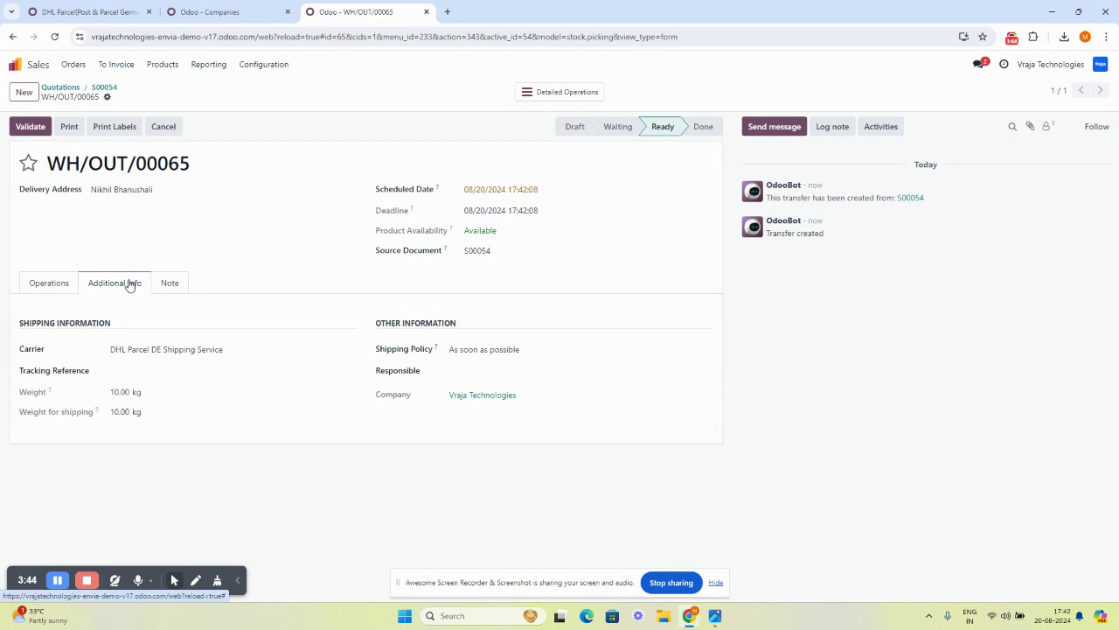
left_click(114, 349)
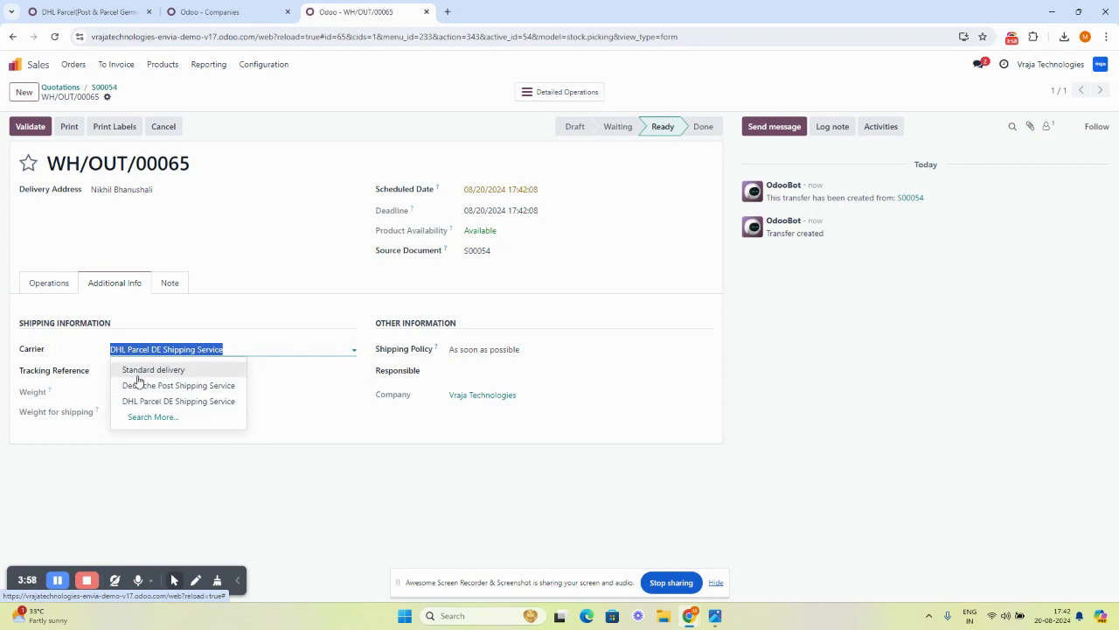
left_click(169, 450)
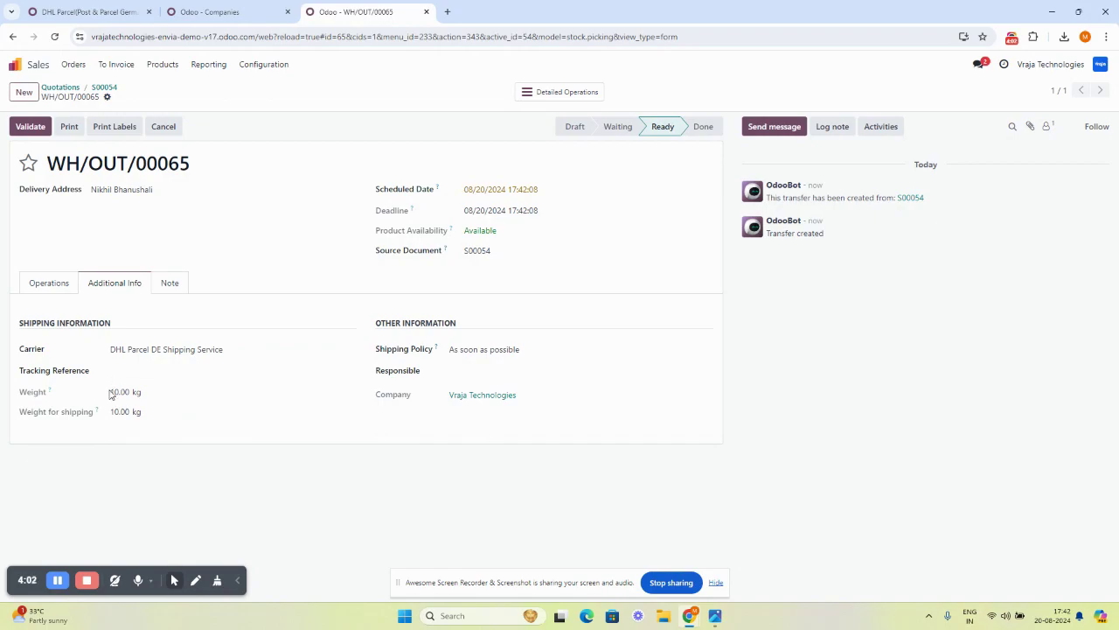
left_click_drag(111, 393, 144, 416)
left_click(226, 448)
Step: Reduce the Storage Box picked quantity to 5 and pack it in a Package-type package
left_click(50, 287)
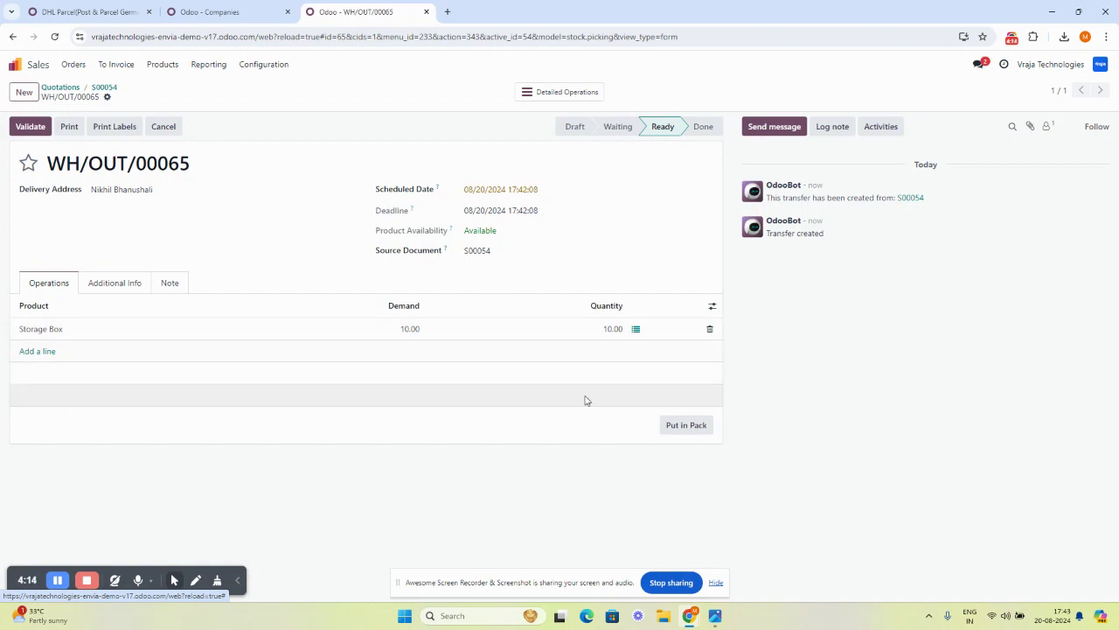
left_click(636, 331)
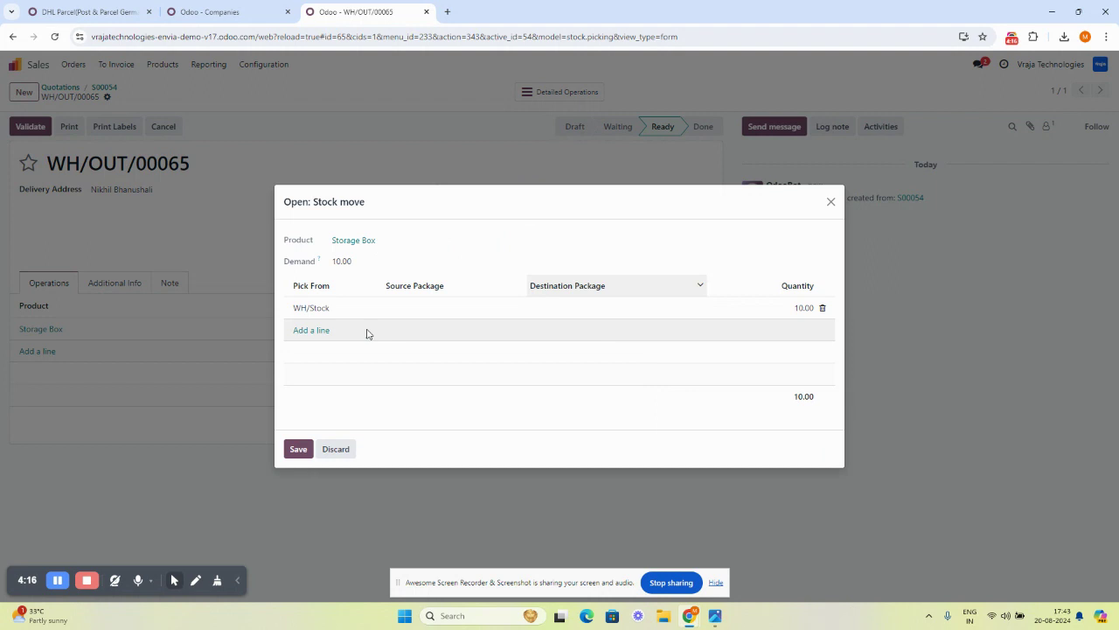
left_click(788, 308)
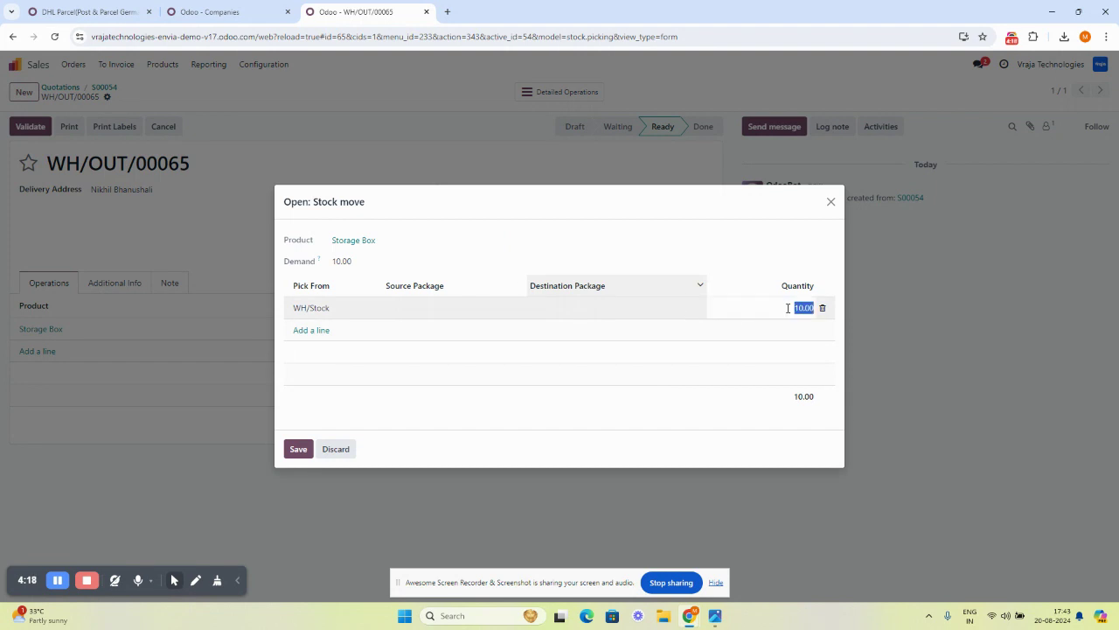
type("5")
left_click(784, 397)
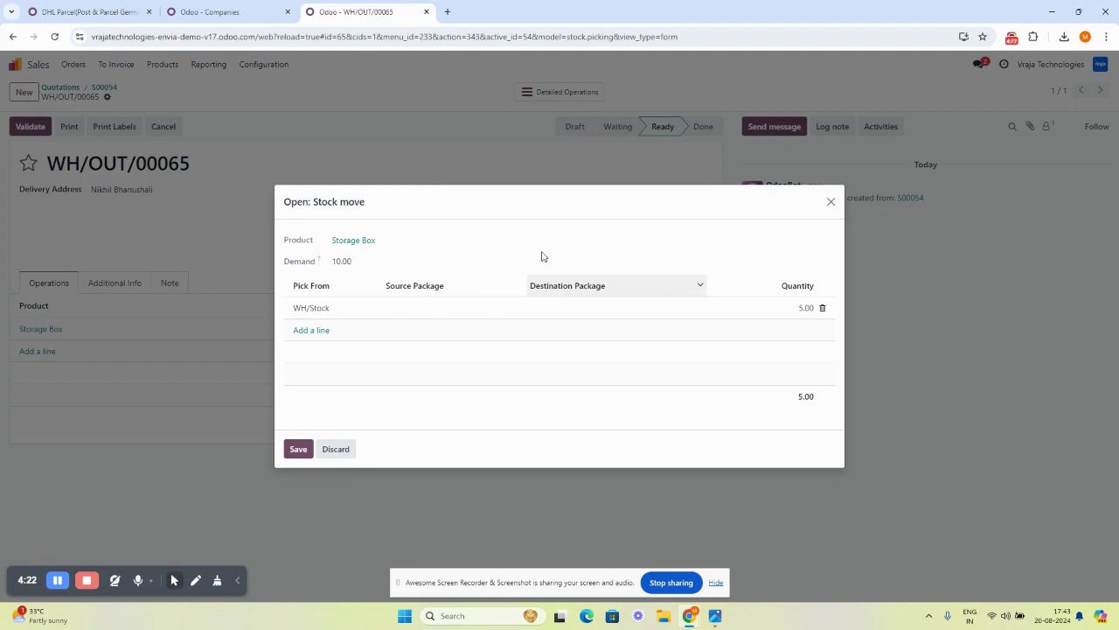
left_click(295, 450)
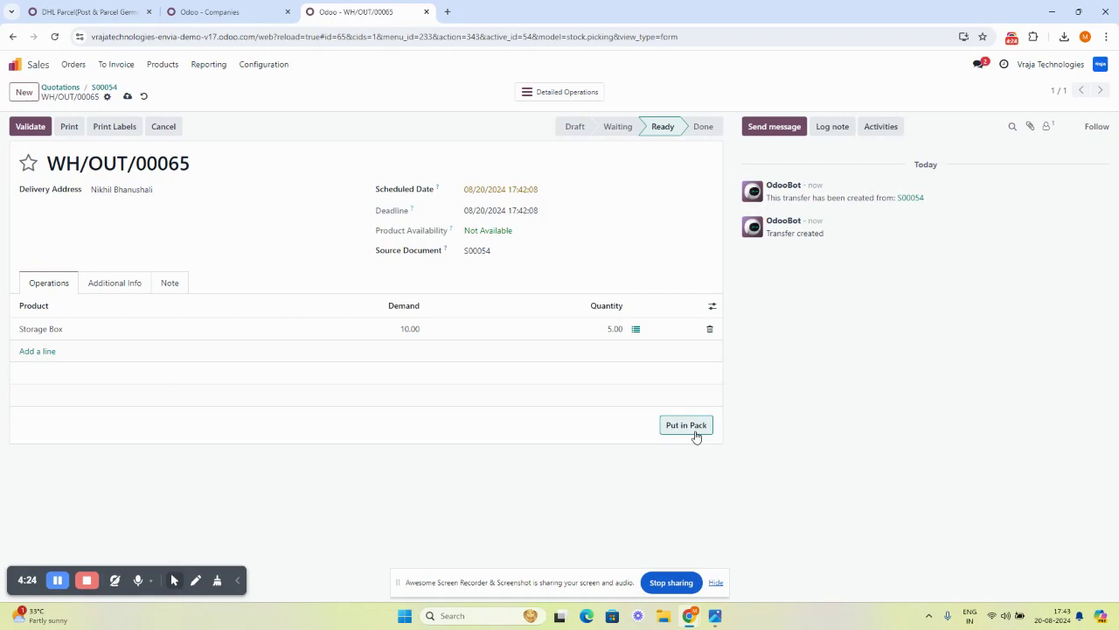
left_click(691, 430)
left_click(417, 316)
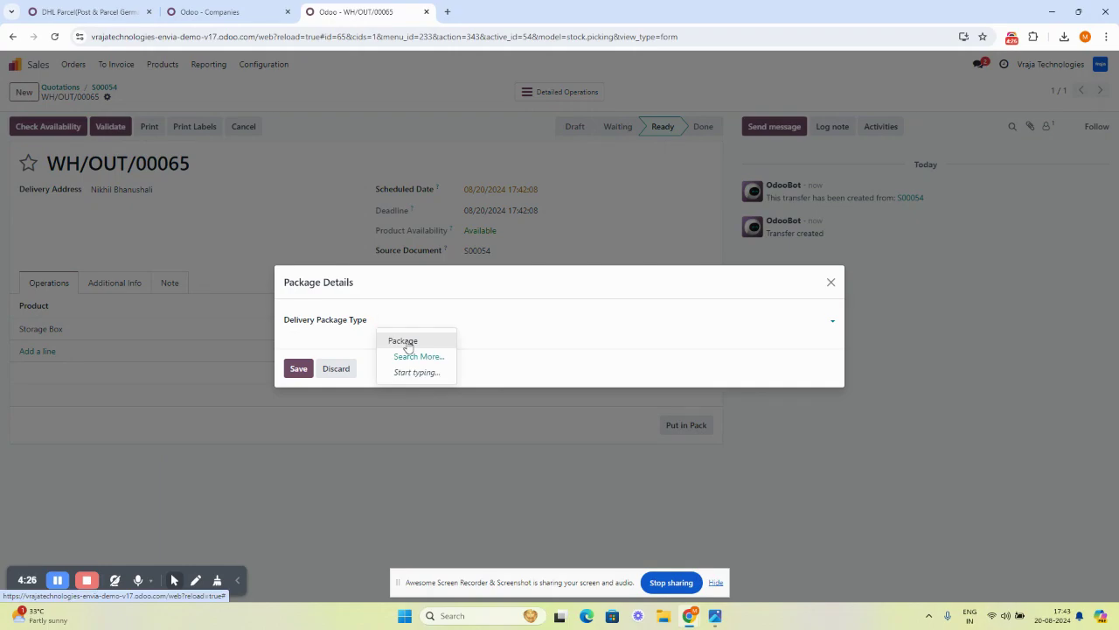
left_click(409, 340)
Step: Add a second line from WH/Stock totalling 10.00 and pack the remaining units as Package
left_click(298, 380)
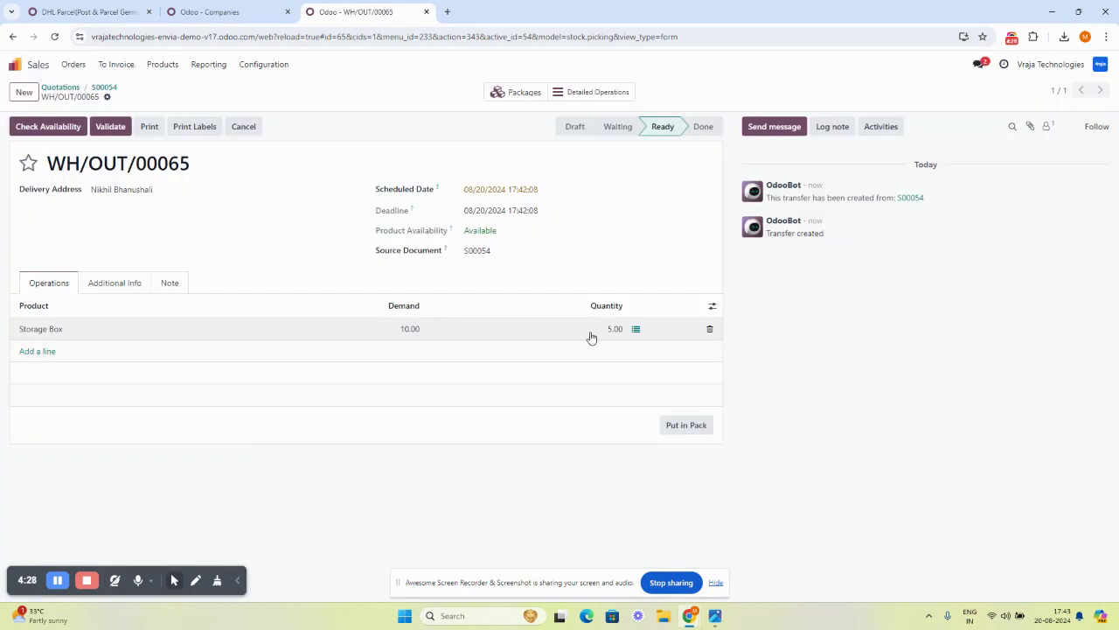
left_click(638, 331)
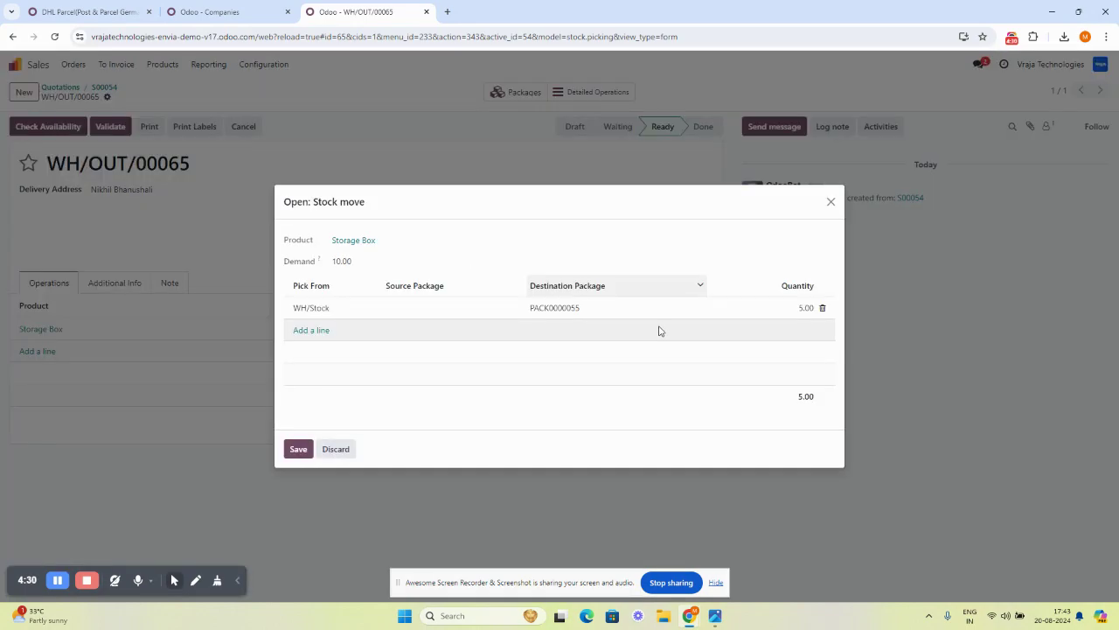
left_click(312, 330)
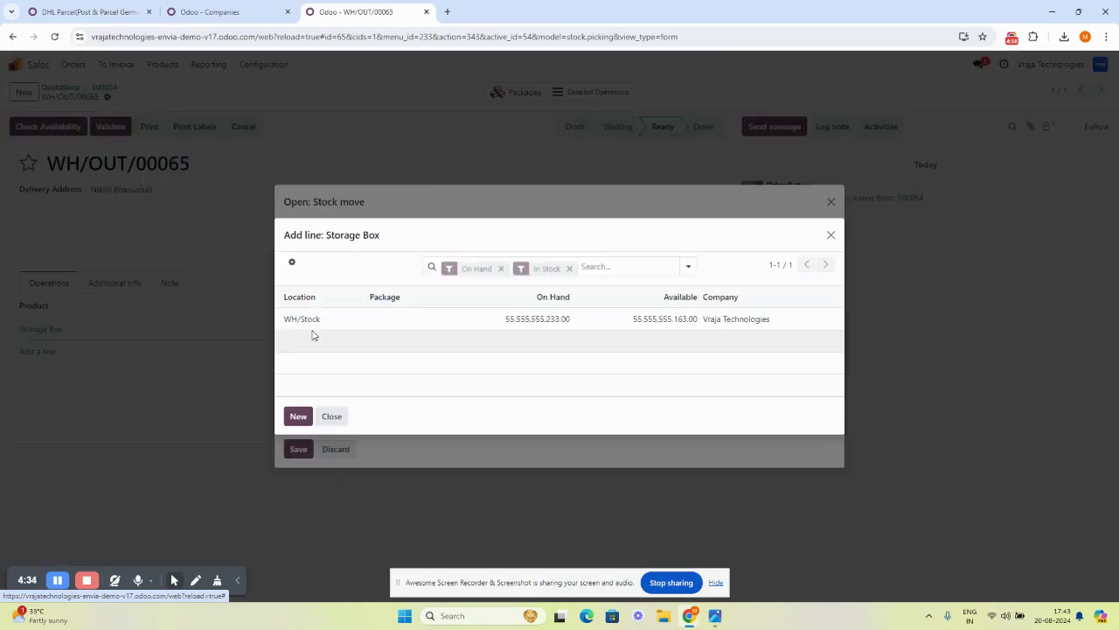
left_click(304, 320)
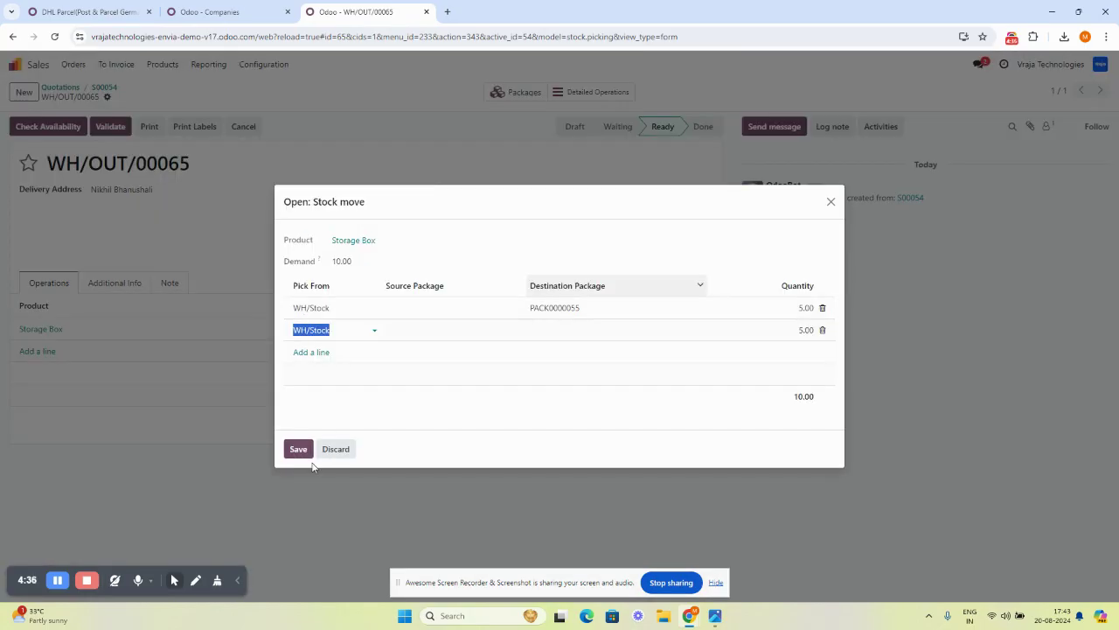
left_click(301, 451)
left_click(671, 425)
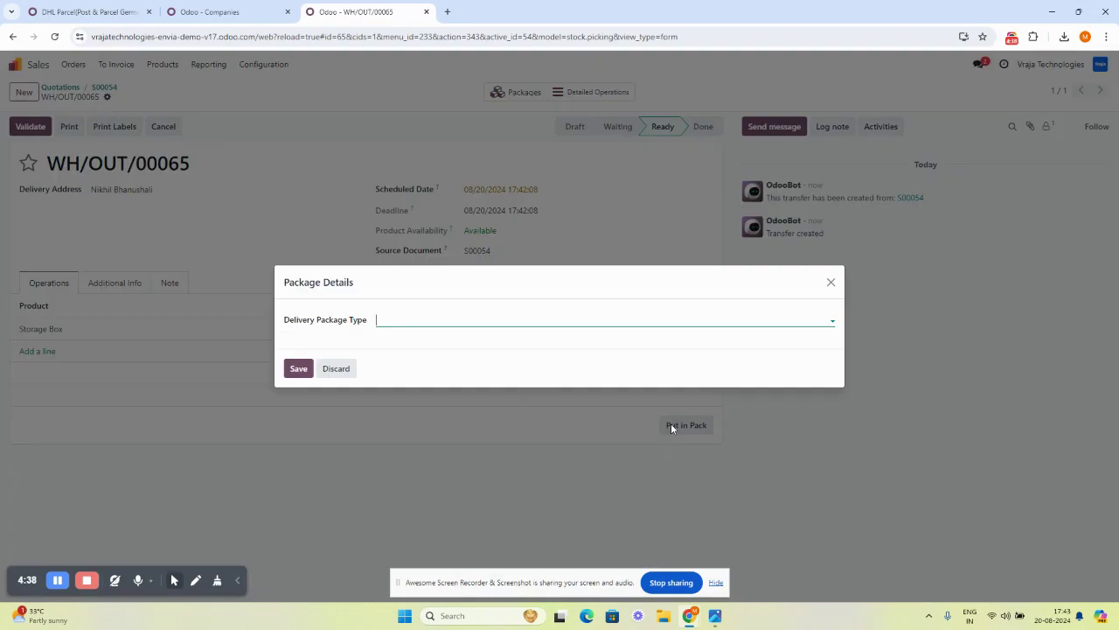
left_click(394, 319)
left_click(408, 338)
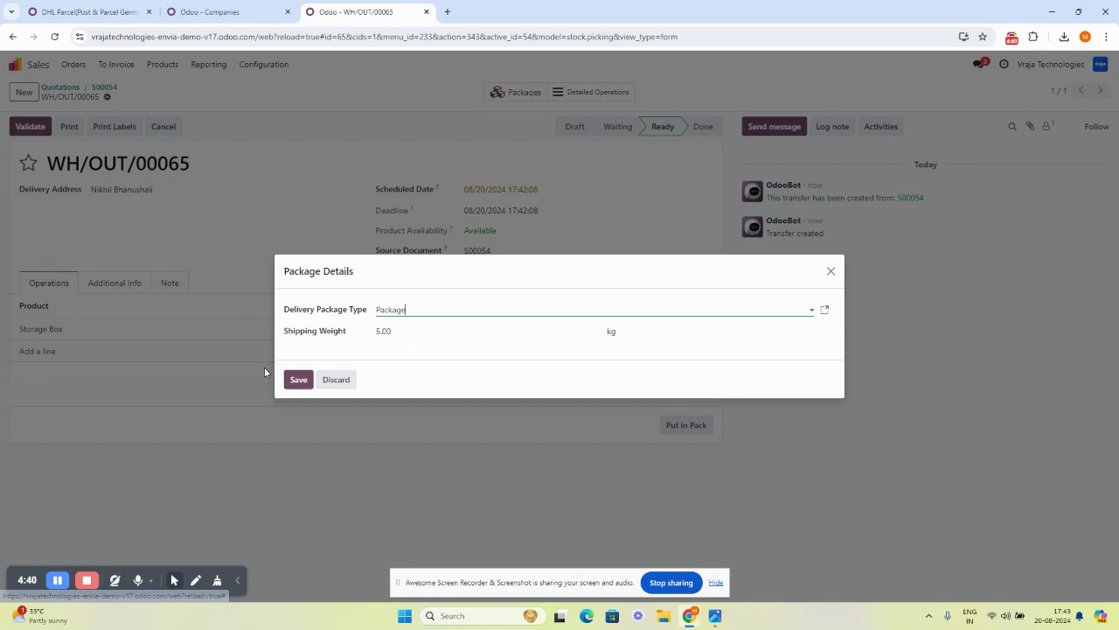
left_click(305, 387)
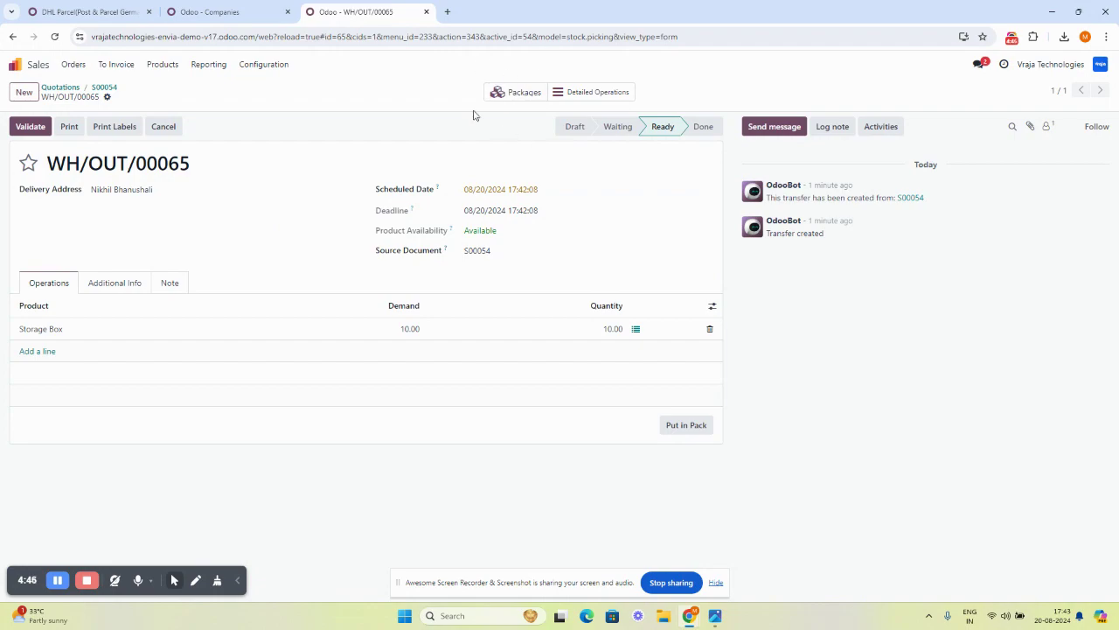
Step: Check the delivery's packages, then validate WH/OUT/00065 to generate the DHL tracking references and labels
left_click(495, 96)
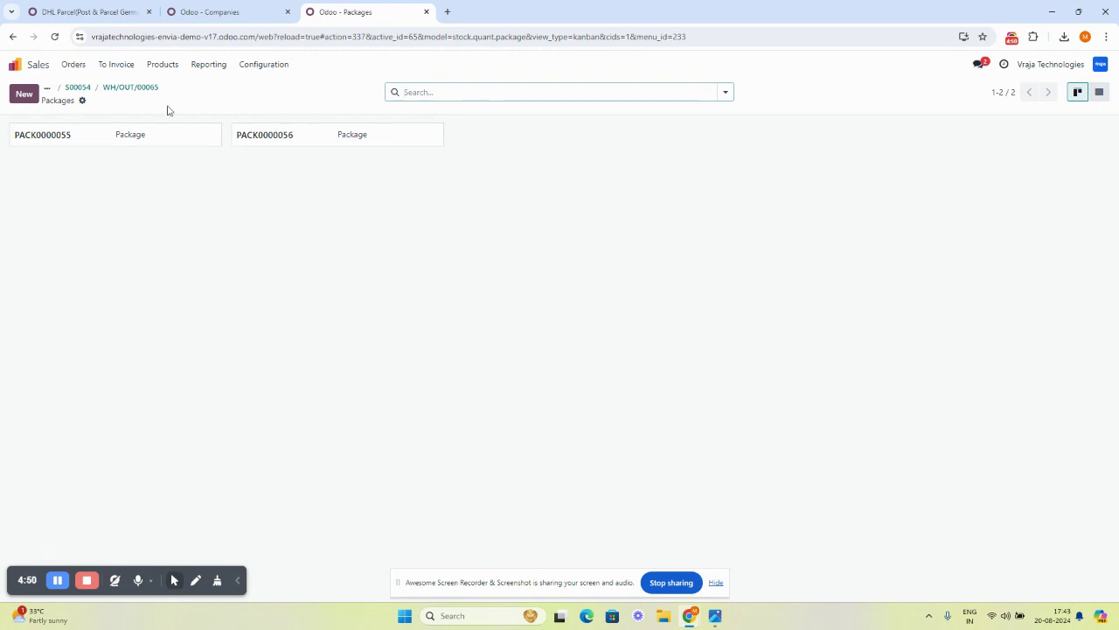
left_click(125, 87)
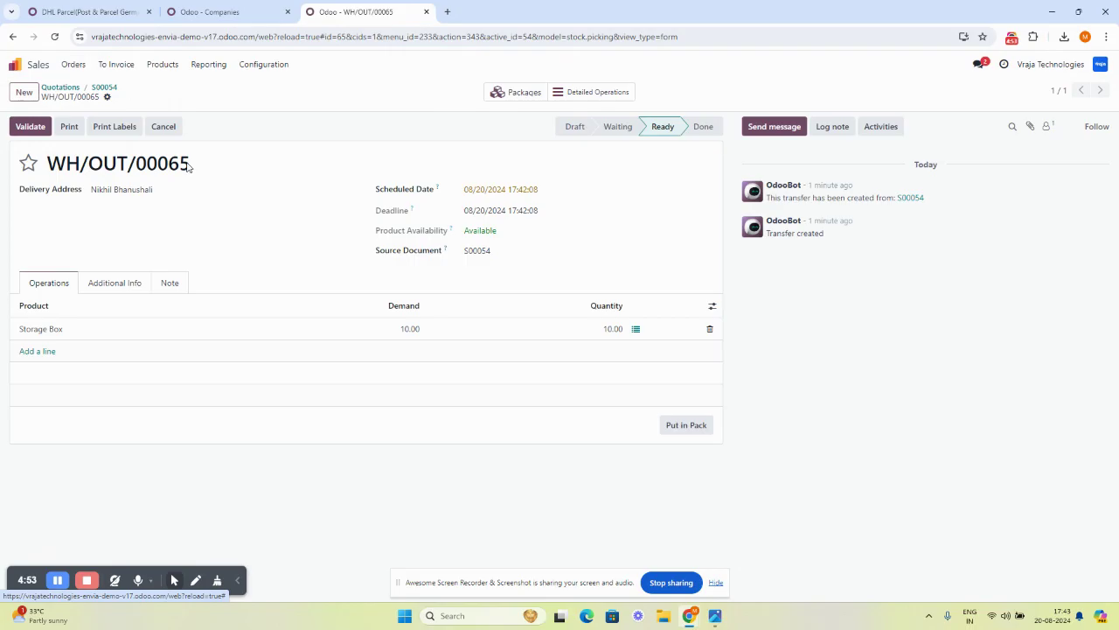
left_click(111, 287)
left_click(26, 125)
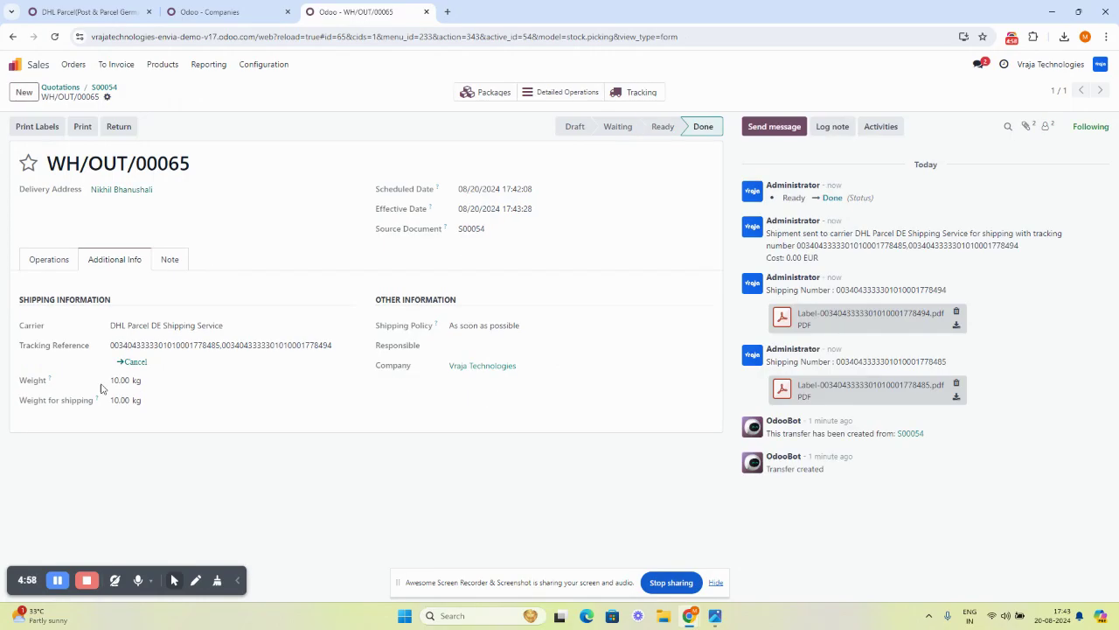
double_click(110, 345)
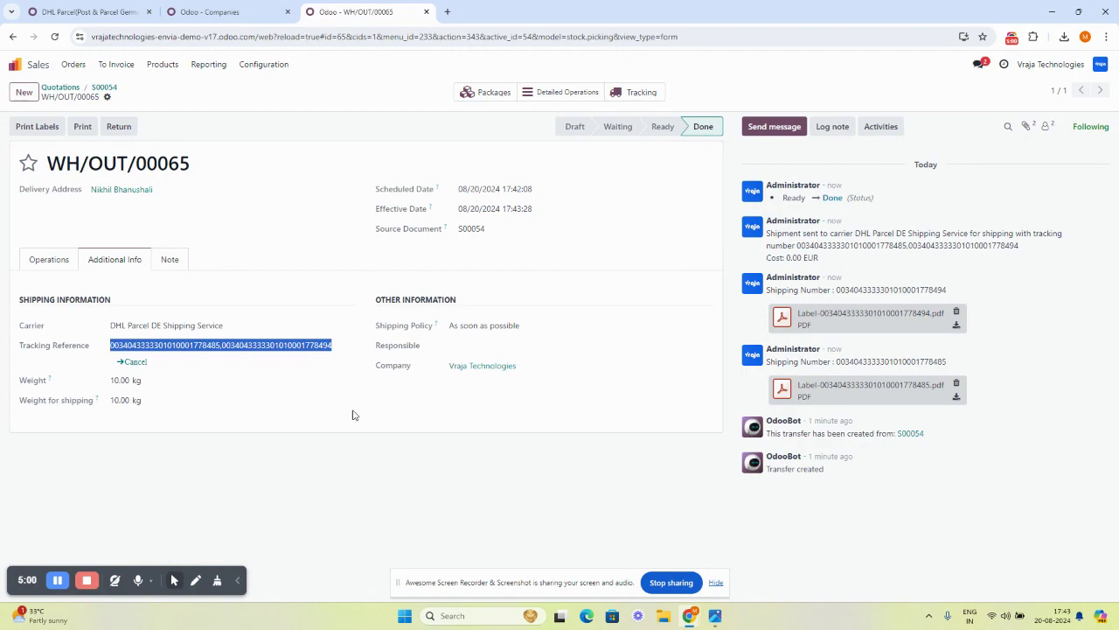
left_click(533, 452)
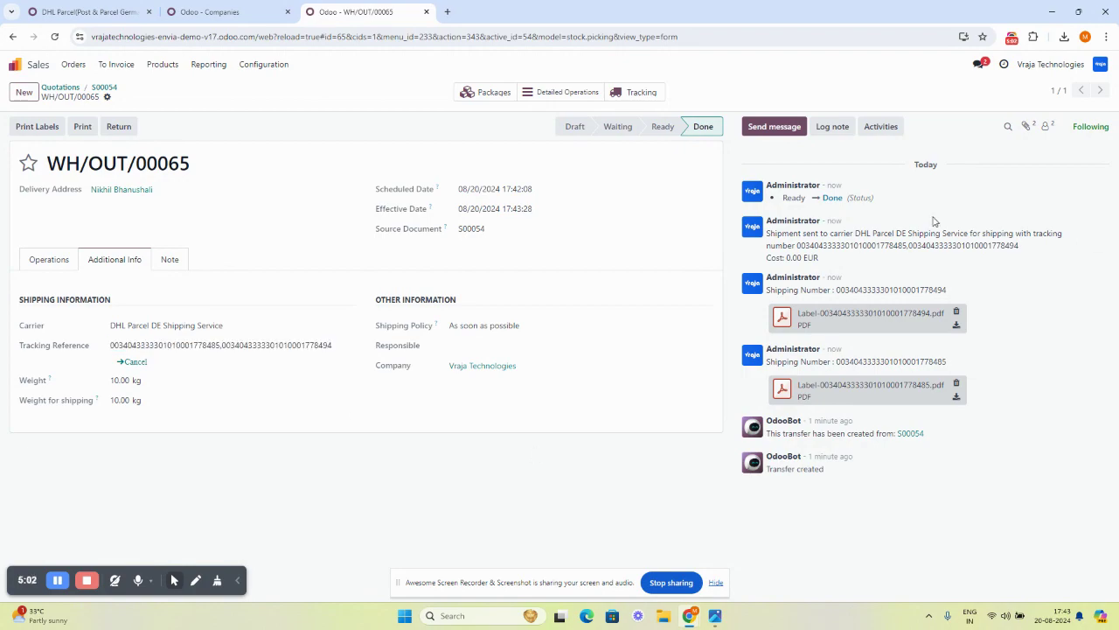
left_click(862, 389)
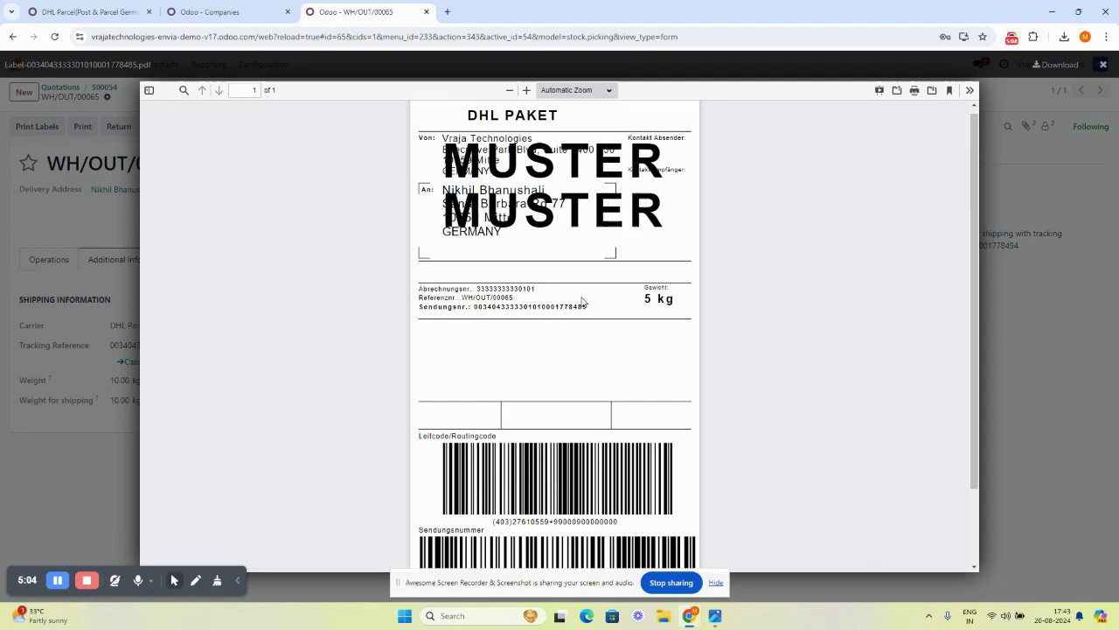
scroll(585, 302, "down", 3)
scroll(613, 490, "up", 2)
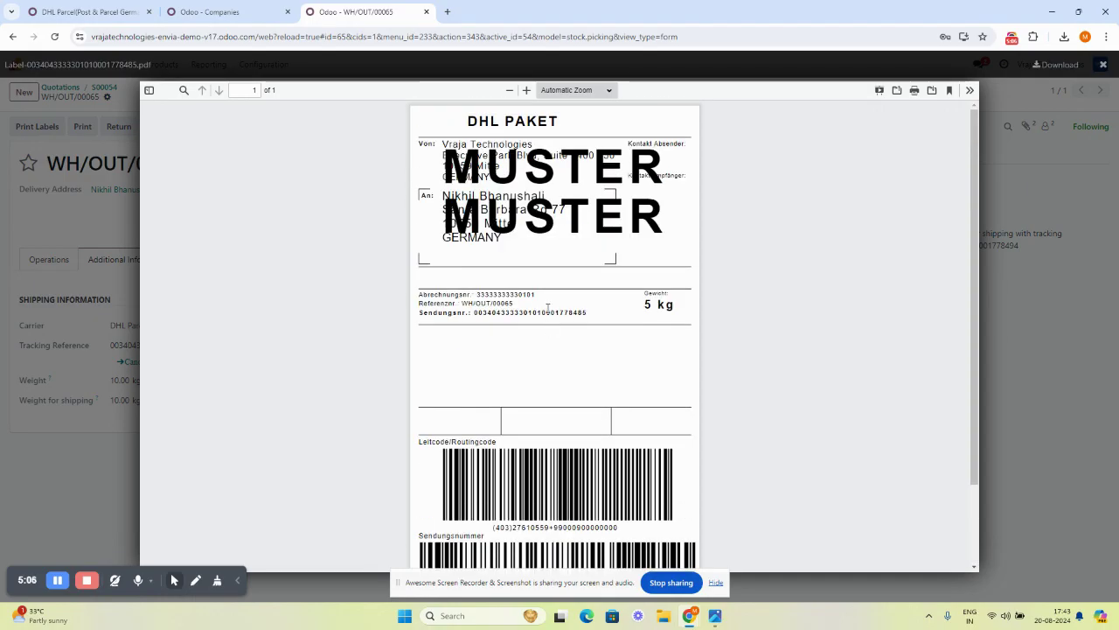
scroll(573, 337, "down", 2)
scroll(612, 444, "up", 2)
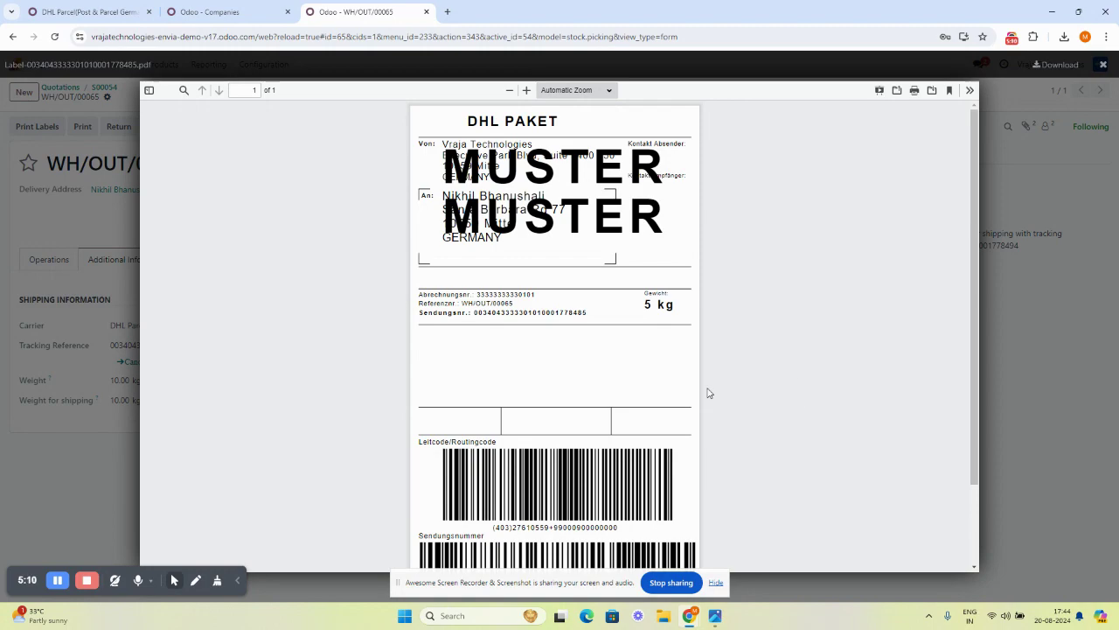
scroll(705, 392, "down", 2)
scroll(442, 295, "up", 2)
scroll(511, 376, "down", 2)
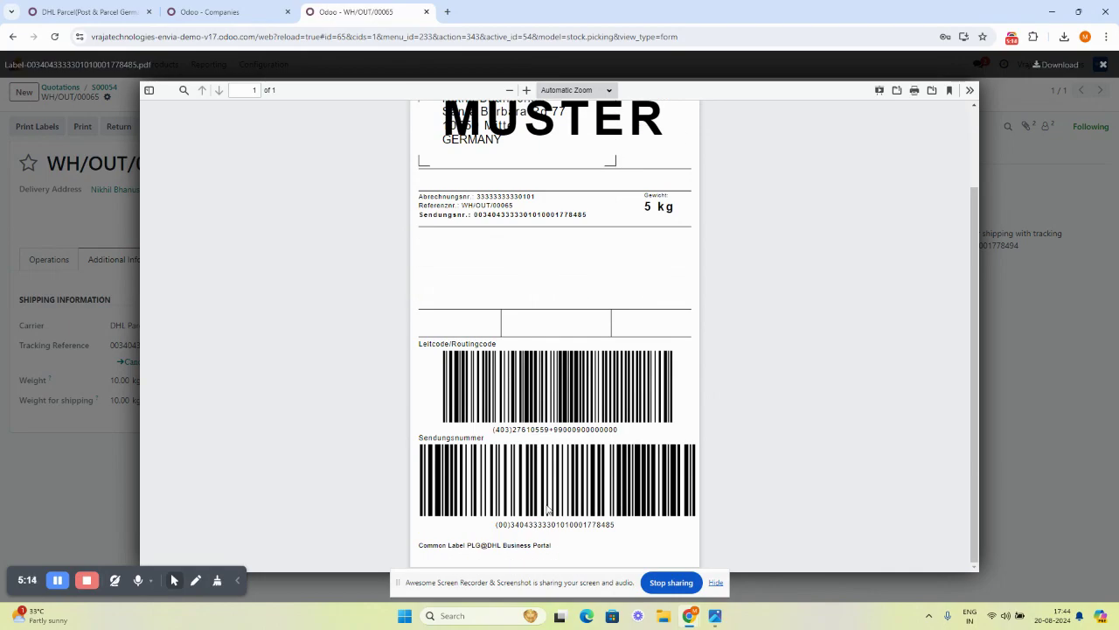
scroll(548, 507, "up", 2)
left_click(1017, 271)
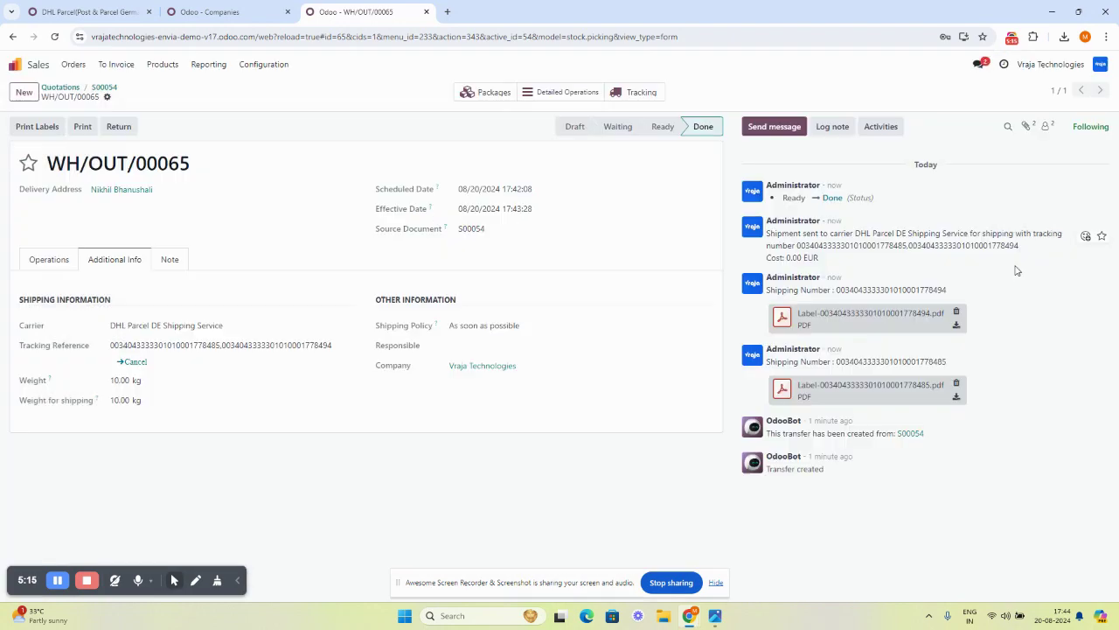
left_click(861, 313)
scroll(512, 294, "down", 3)
scroll(546, 366, "up", 3)
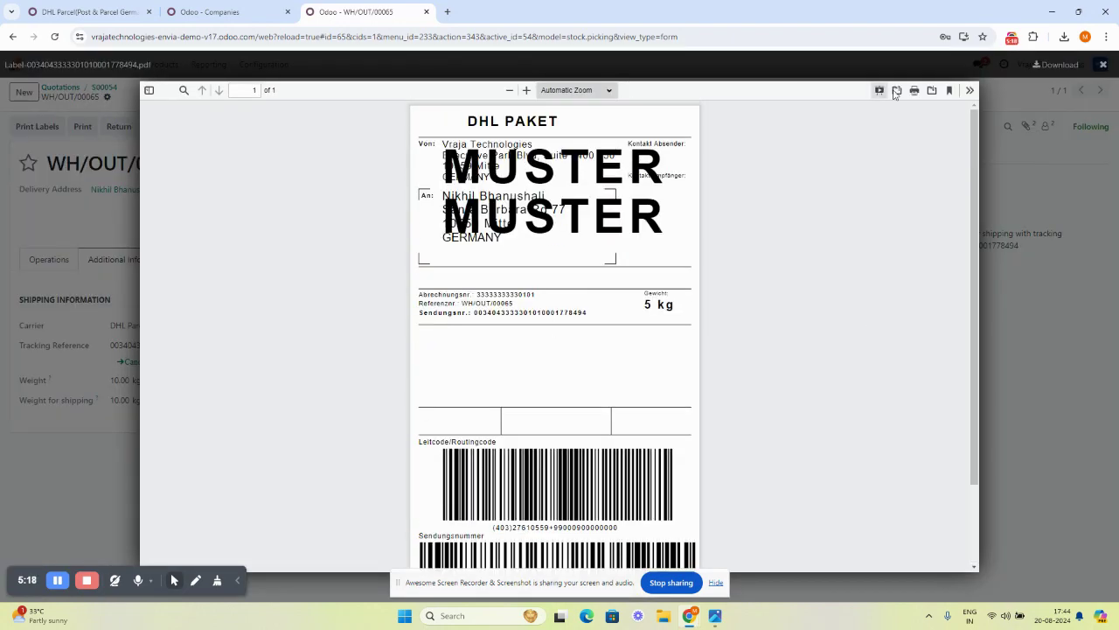
left_click(992, 137)
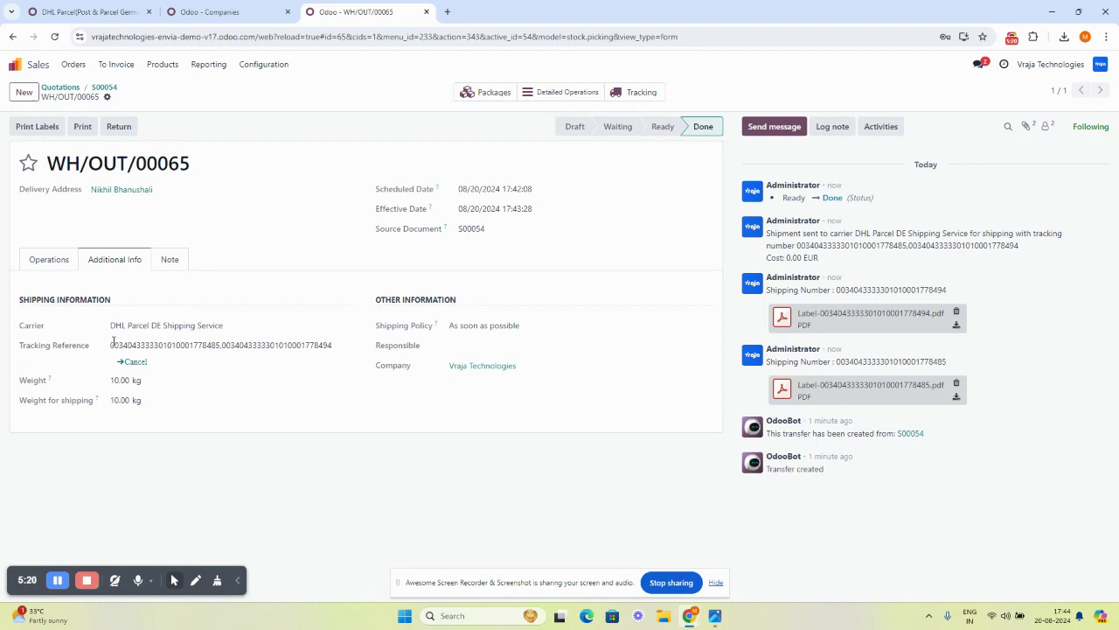
Step: Copy the tracking reference for DHL Track & Trace and return to the Odoo delivery
left_click_drag(113, 342, 338, 349)
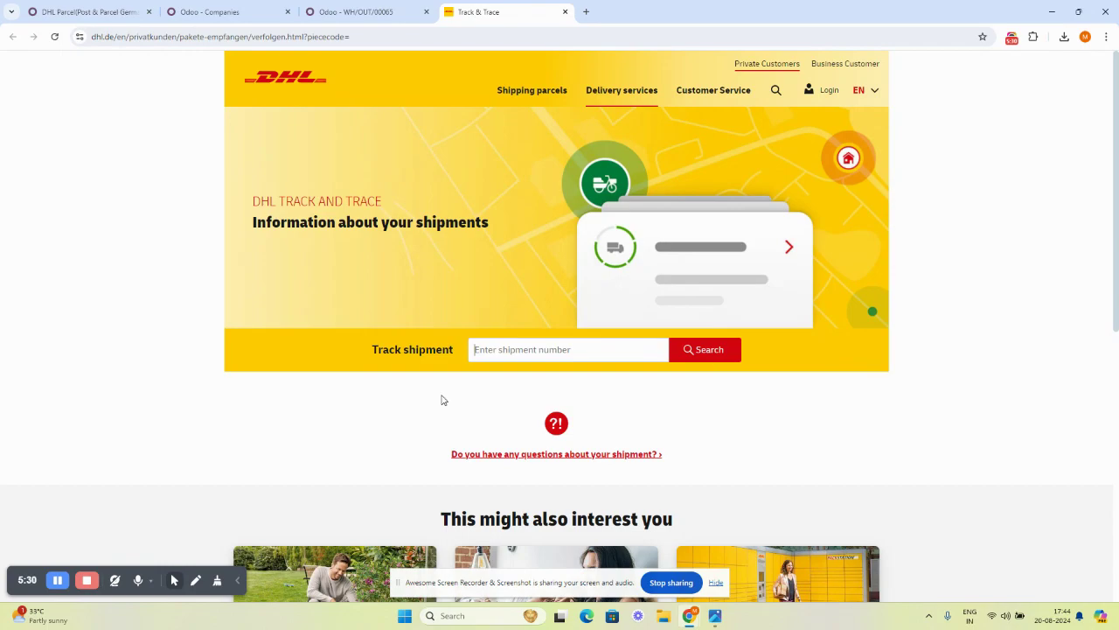
left_click(372, 11)
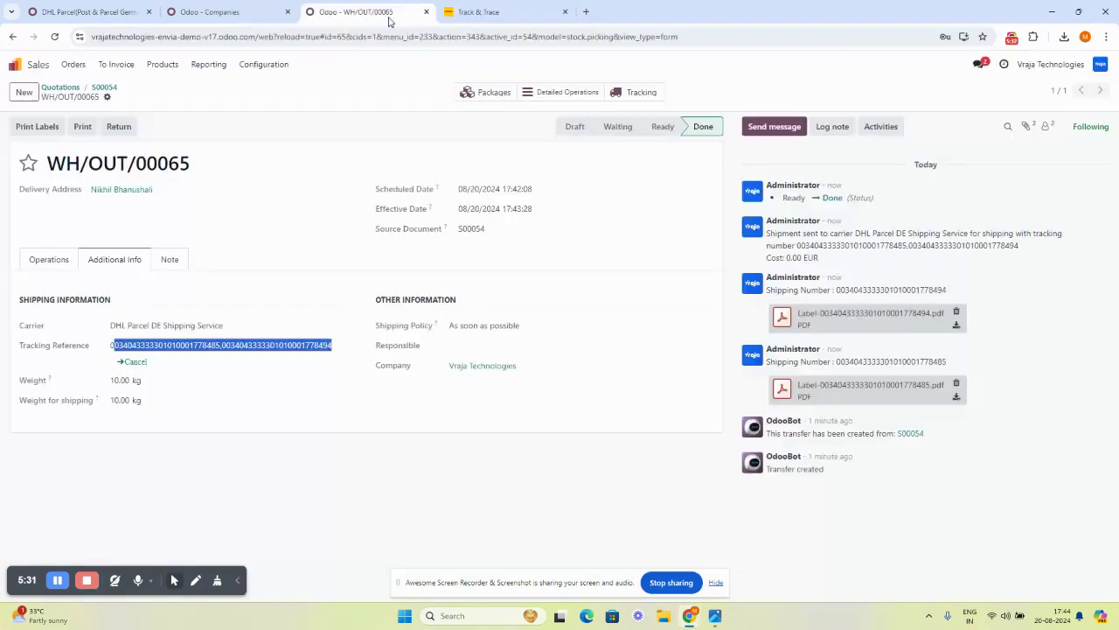
Step: Cancel the DHL shipment for WH/OUT/00065 and confirm, clearing its tracking reference
left_click(182, 423)
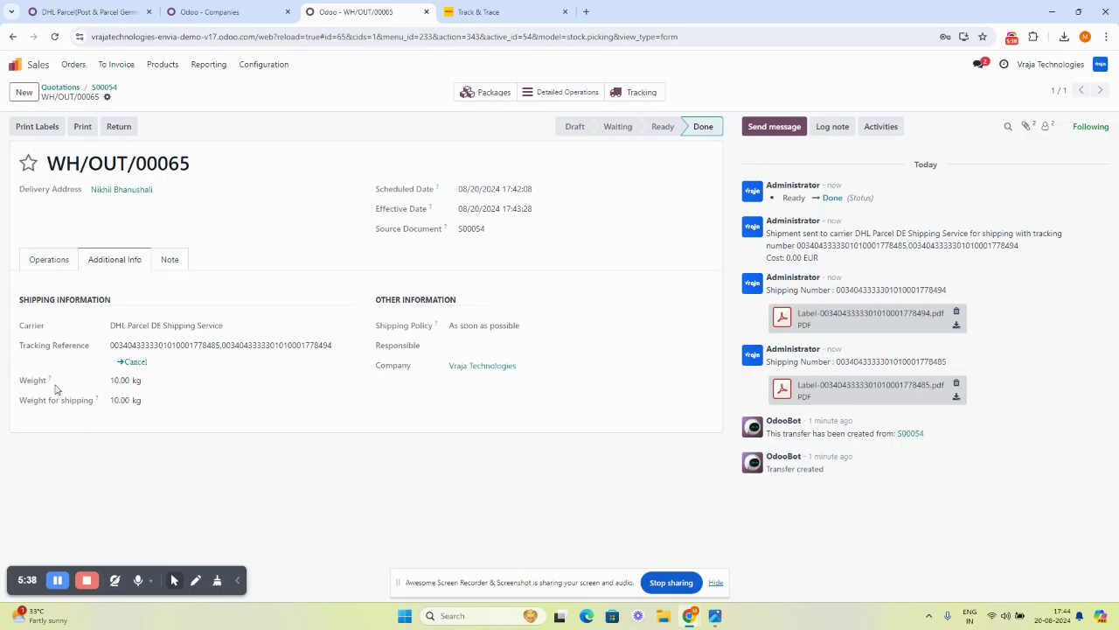
left_click(136, 362)
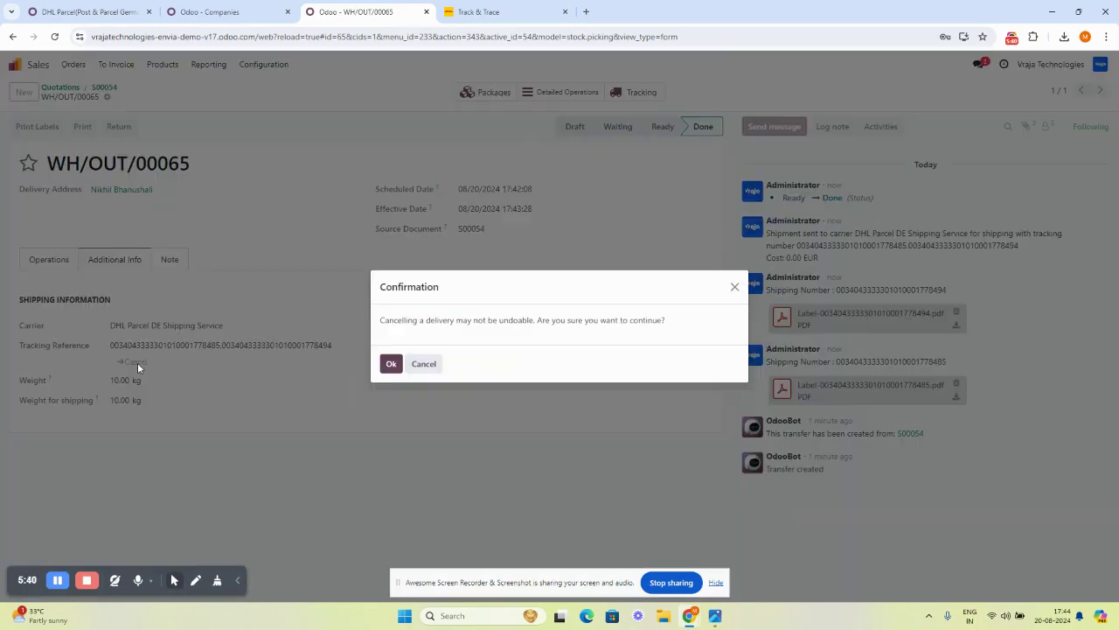
left_click(391, 366)
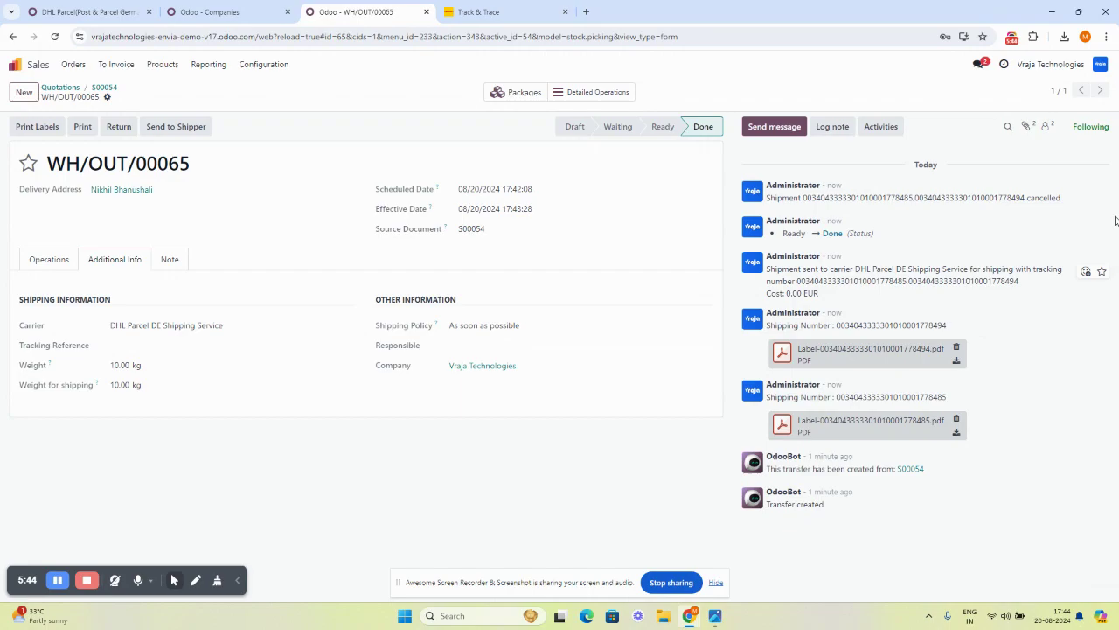
triple_click(1028, 200)
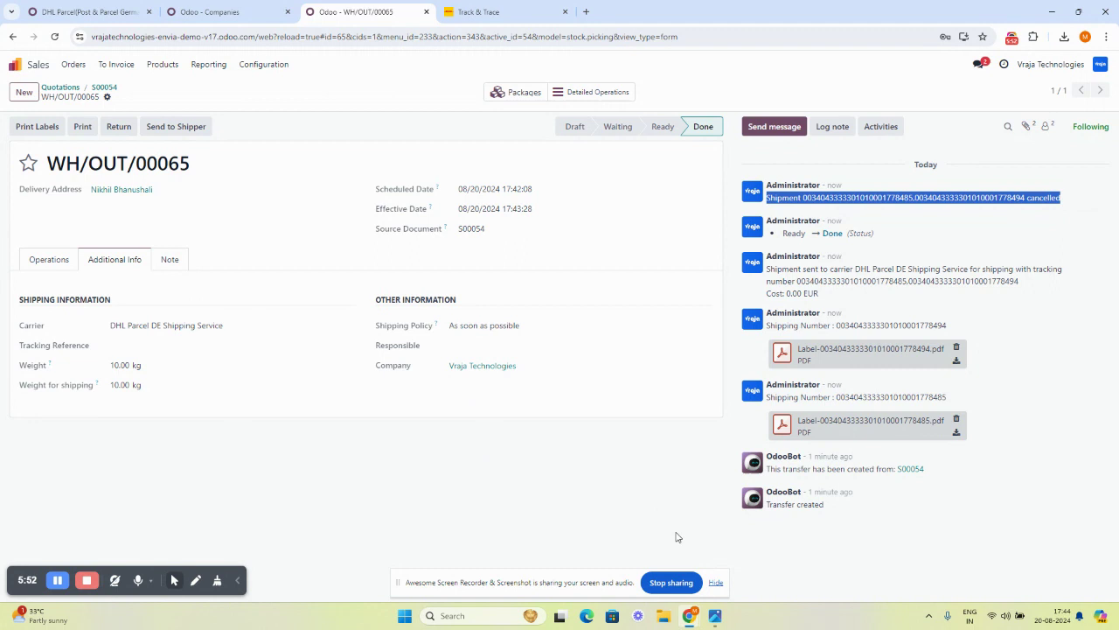
Step: Display Youtube Thumbnail (1).png, the Vraja promotional image, in Windows Photos
mouse_move(715, 616)
left_click(759, 570)
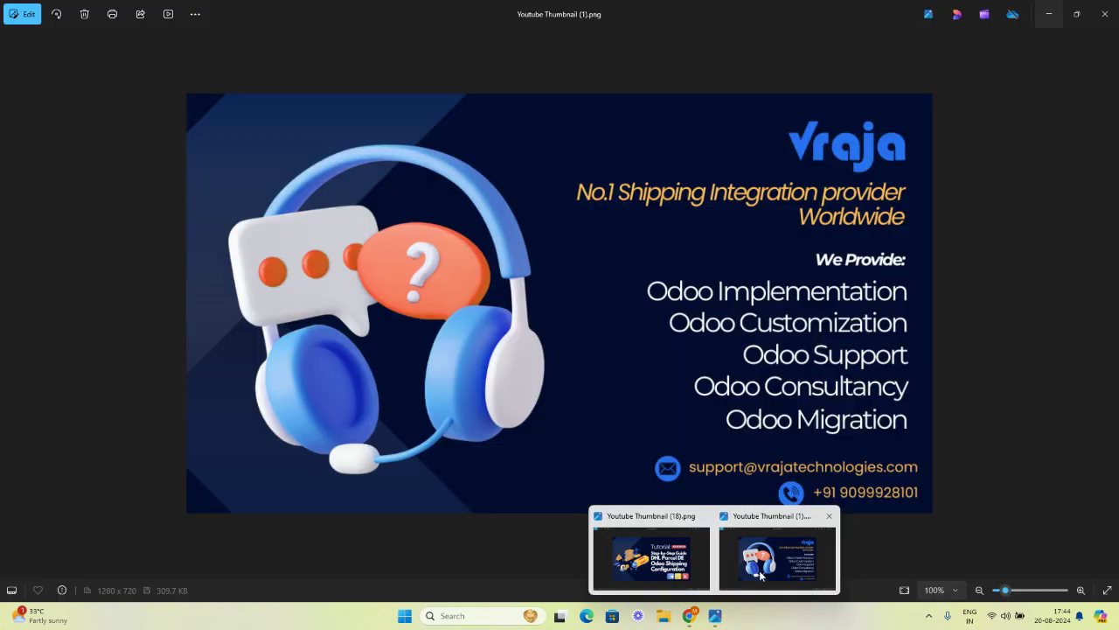